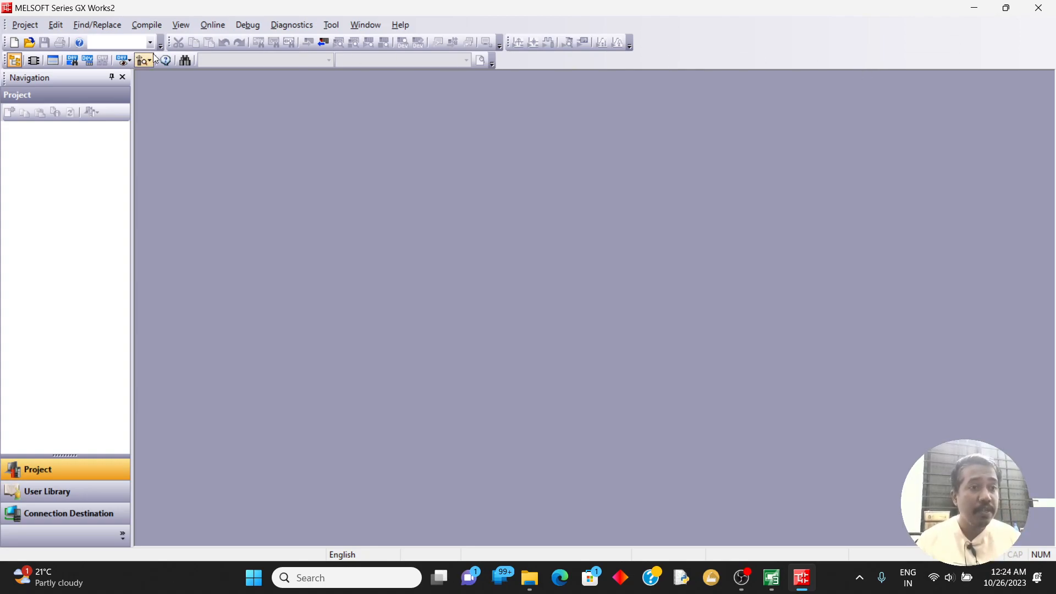
# Create a new simple ladder project for the FXCPU series with PLC type FX3G/FX3GC.
pyautogui.click(24, 26)
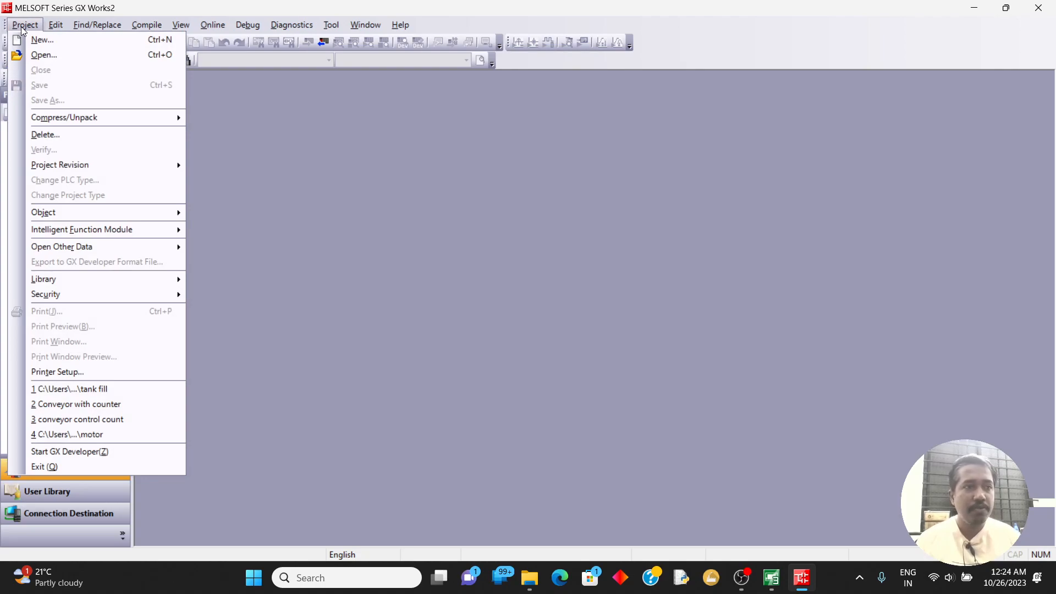
pyautogui.click(34, 40)
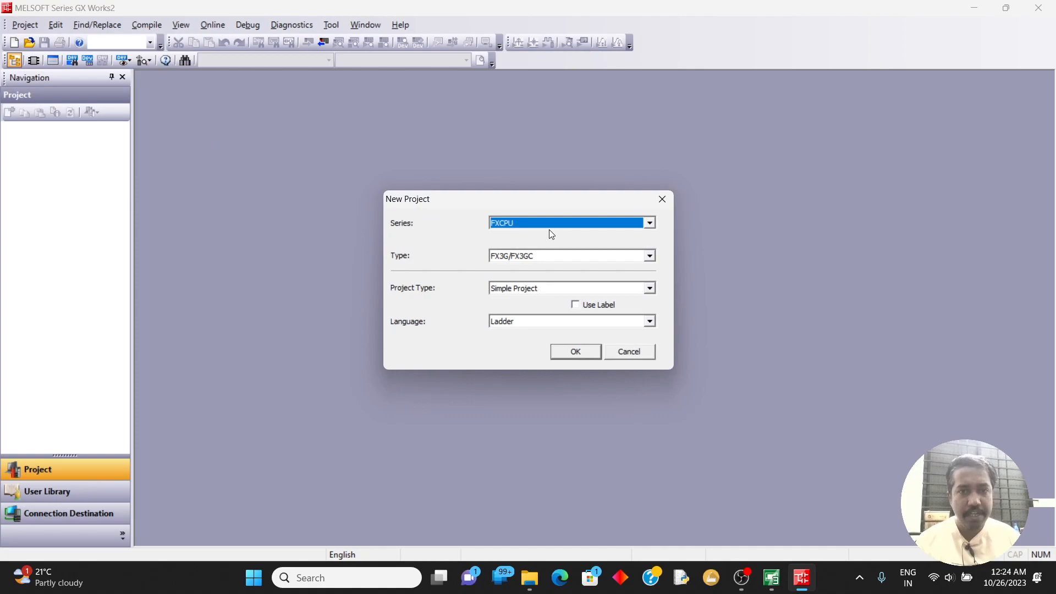
pyautogui.click(572, 355)
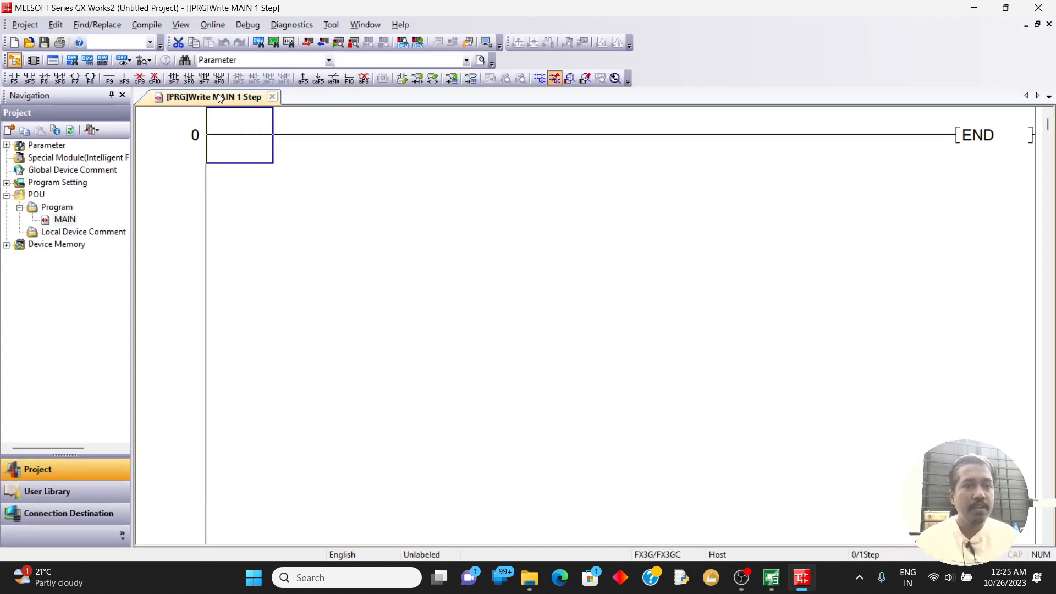
# Add a normally open contact X0 and, in series, a normally closed contact X1 on the first rung.
pyautogui.click(13, 78)
pyautogui.write('x0')
pyautogui.press('Return')
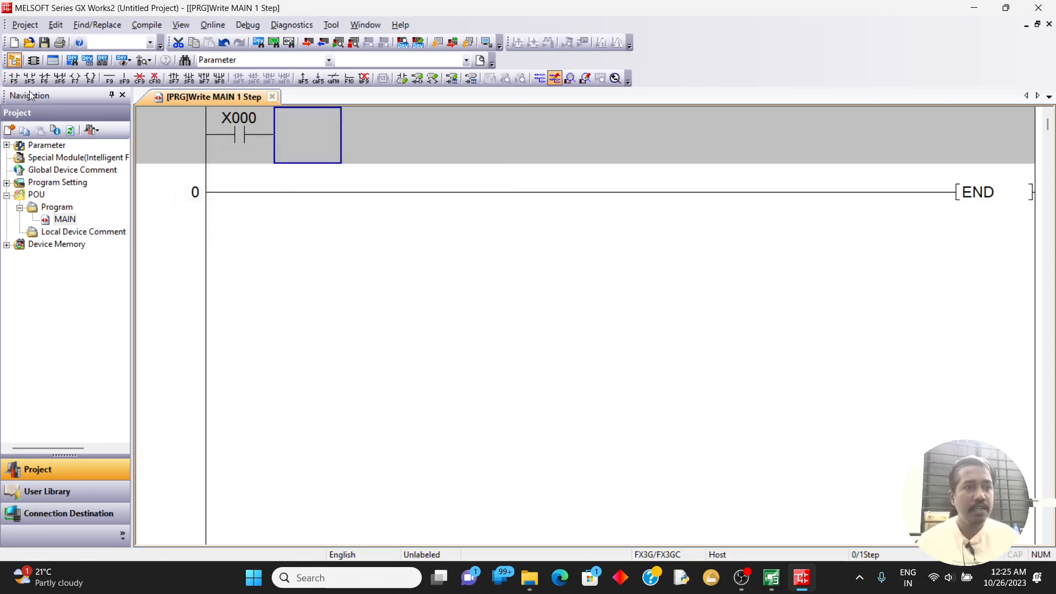
pyautogui.click(43, 81)
pyautogui.write('x1')
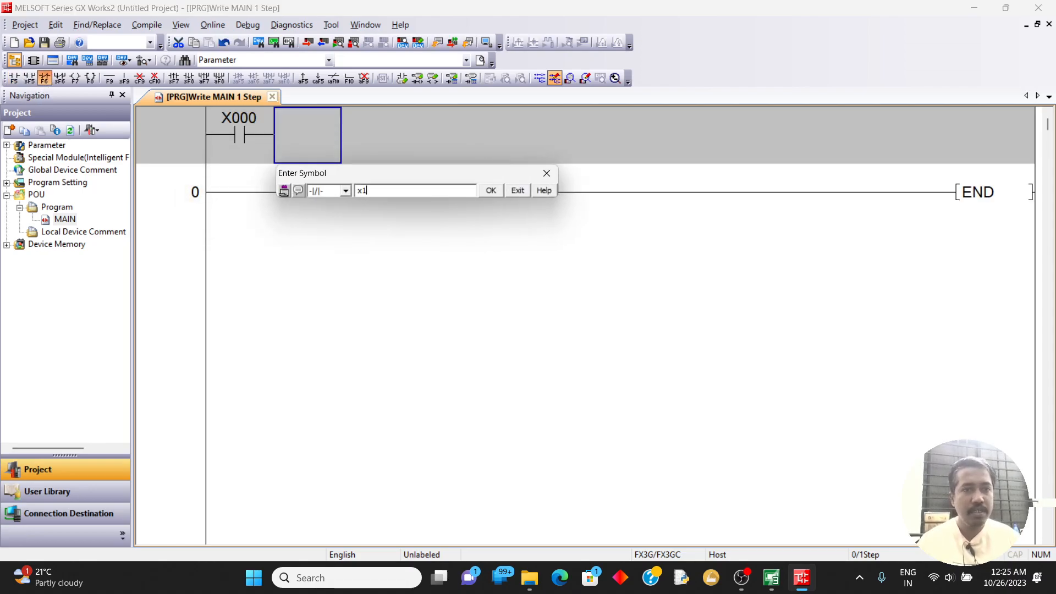
pyautogui.press('Return')
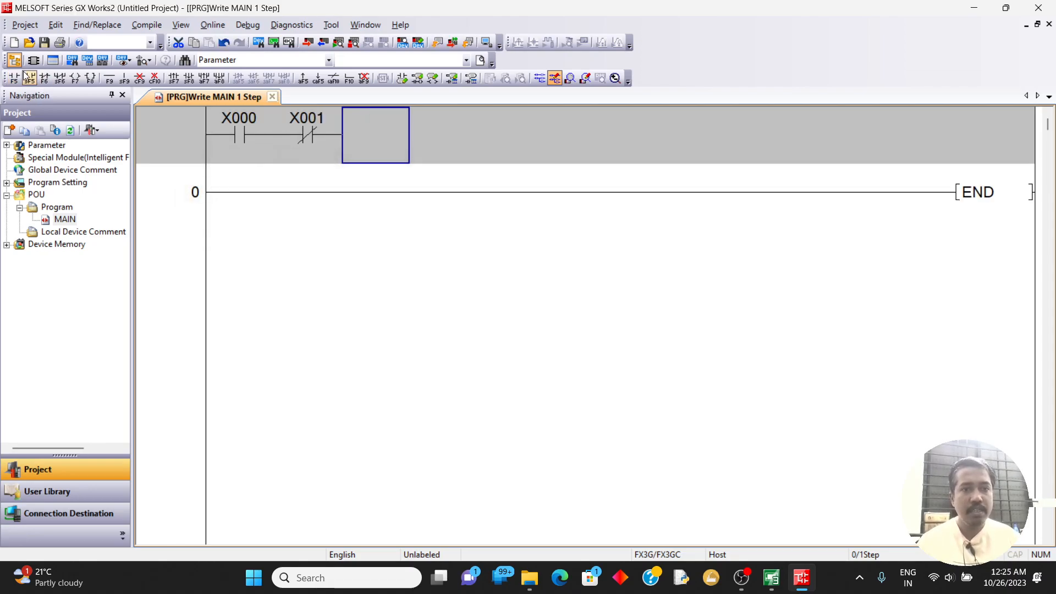
# Finish the rung with output coil Y0 and add a normally open Y0 holding contact in parallel with X0.
pyautogui.click(72, 80)
pyautogui.write('y0')
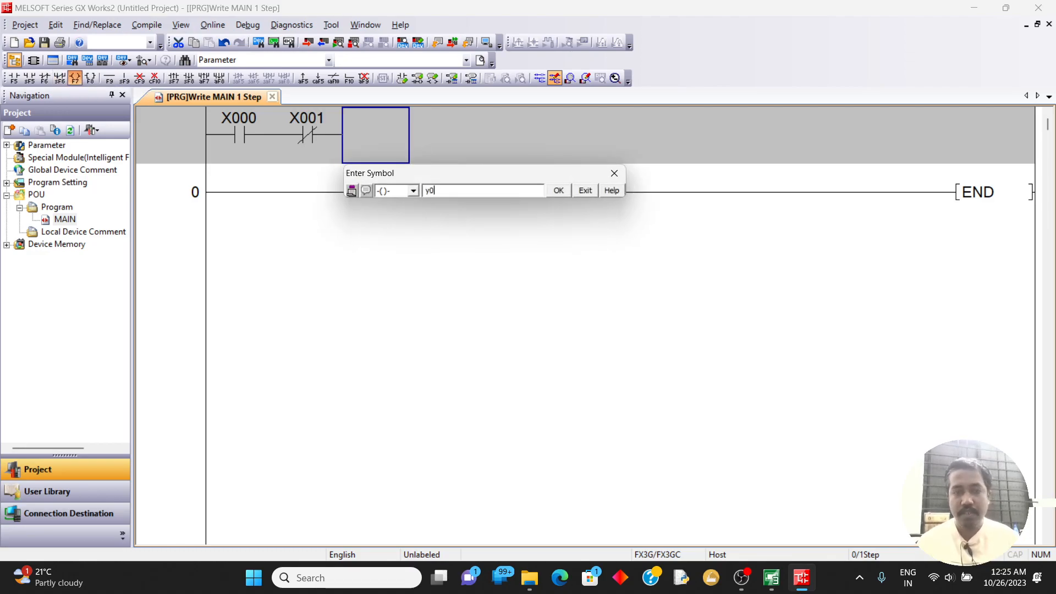
pyautogui.press('Return')
pyautogui.click(32, 85)
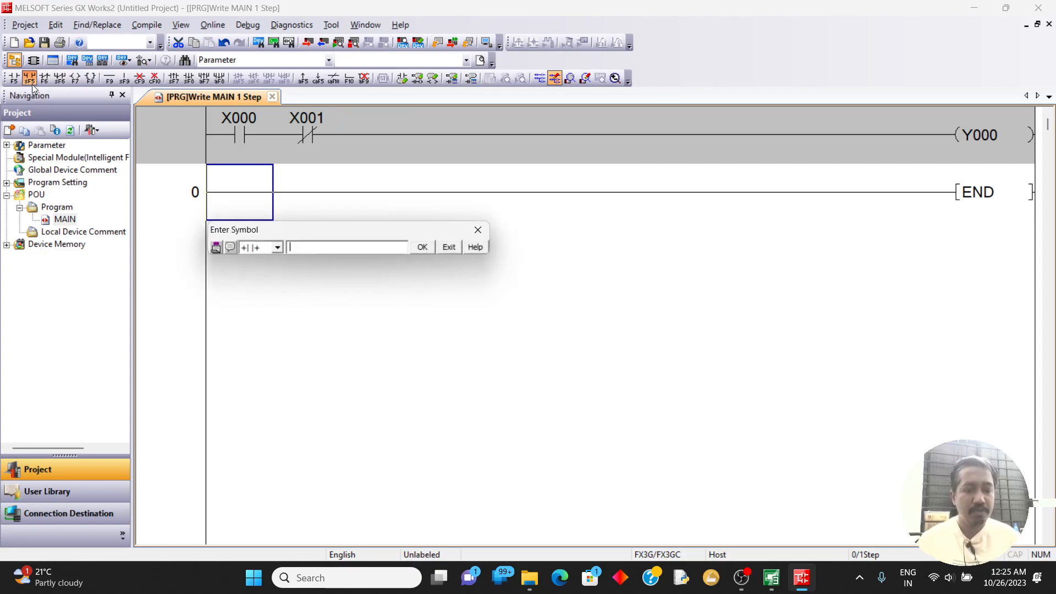
pyautogui.write('y0')
pyautogui.press('Return')
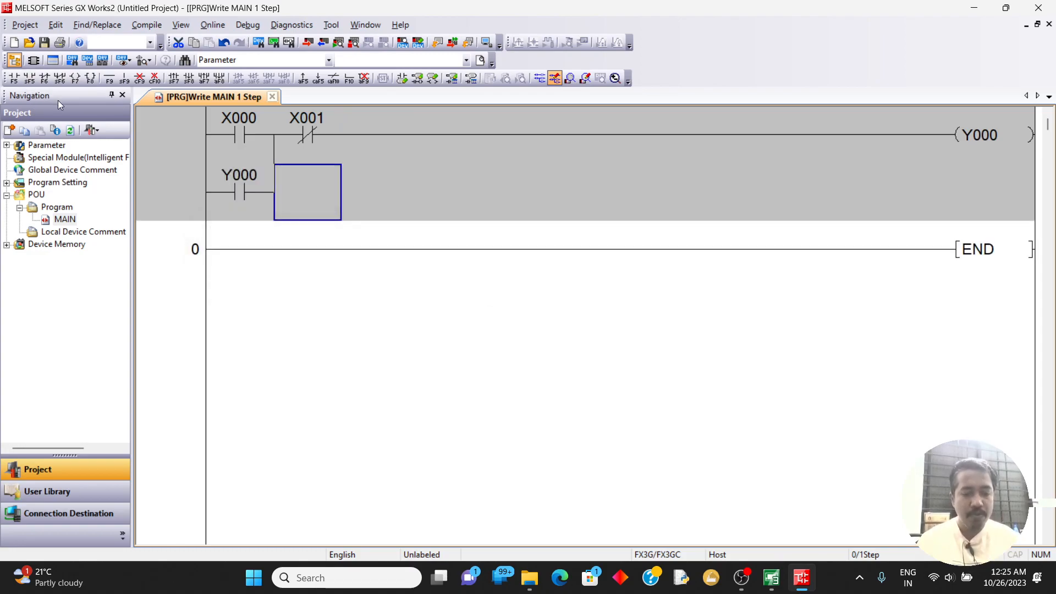
# Compile the edited ladder program.
pyautogui.press('F4')
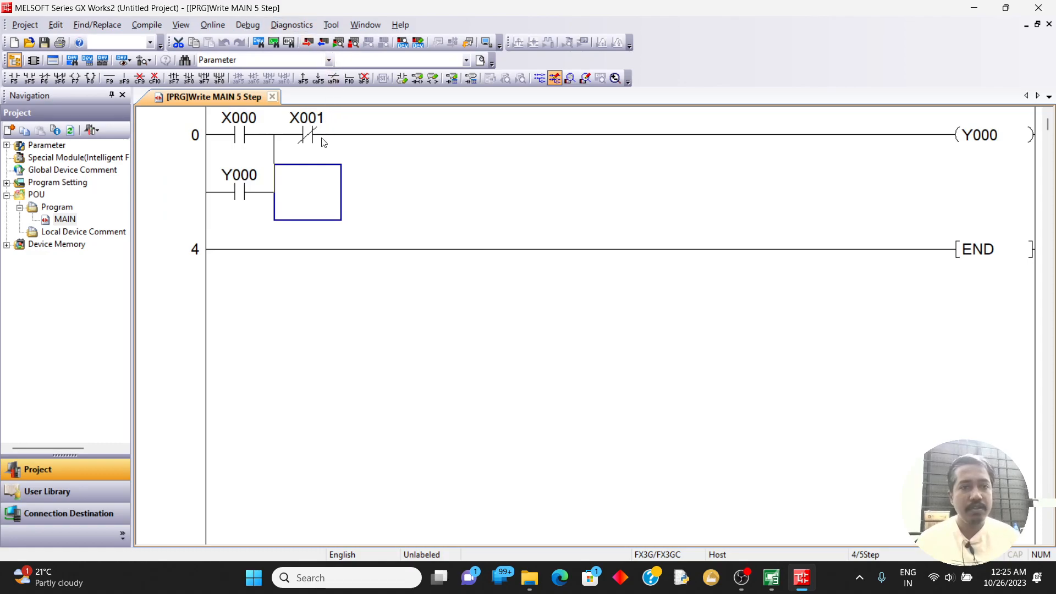
pyautogui.click(146, 24)
pyautogui.click(437, 209)
pyautogui.click(443, 211)
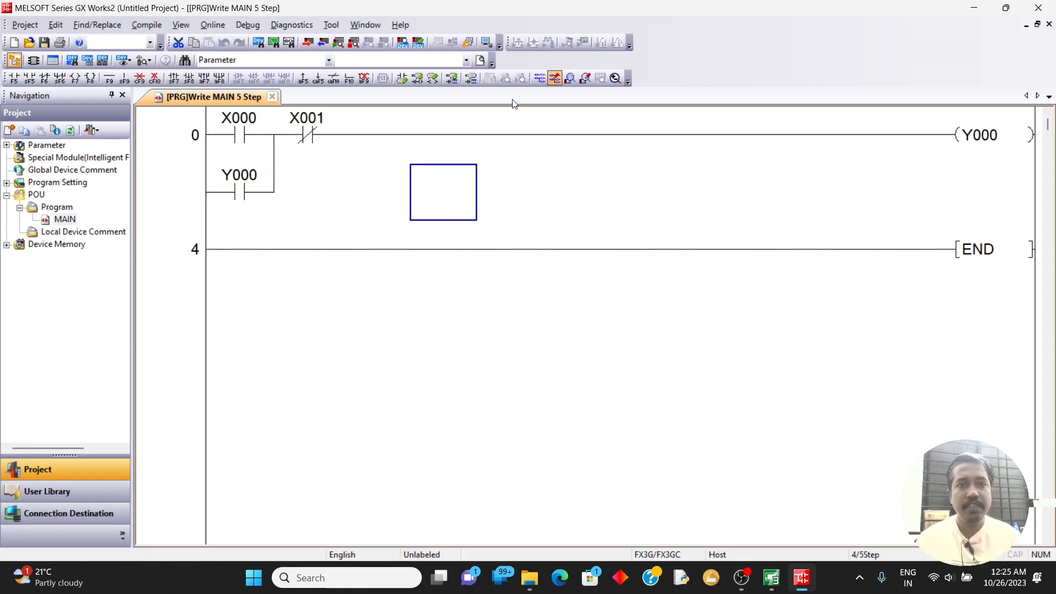
# Start the simulation, writing the program to the simulated PLC with its progress window set to close automatically.
pyautogui.click(486, 43)
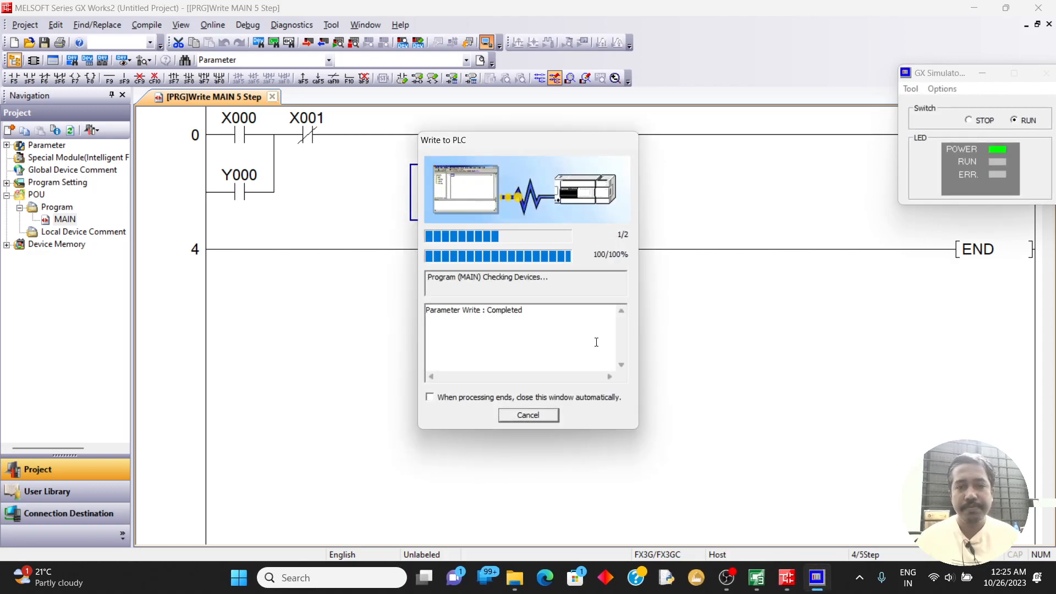
pyautogui.click(473, 397)
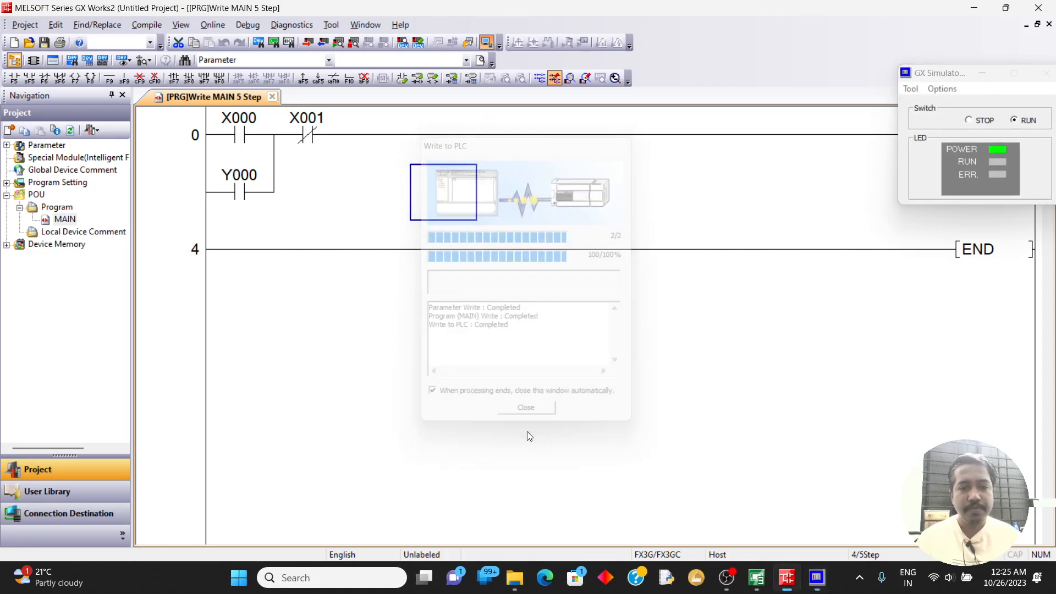
pyautogui.click(783, 268)
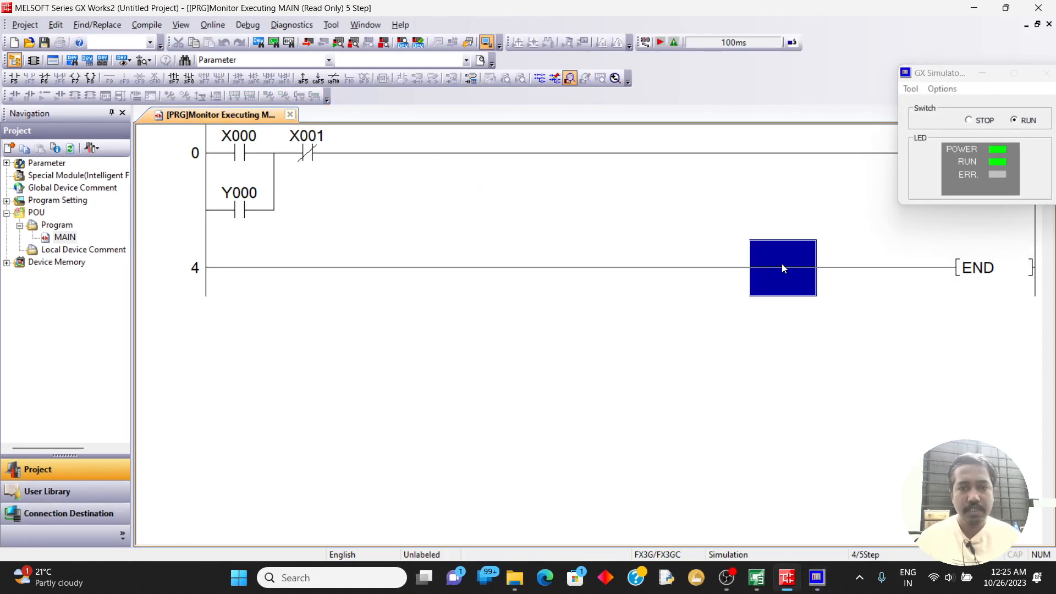
# Test the latching rung in the simulation by switching contact X000 on and off, and likewise X001.
pyautogui.click(238, 158)
pyautogui.hotkey('shift', 'Return')
pyautogui.hotkey('shift', 'Return')
pyautogui.click(316, 158)
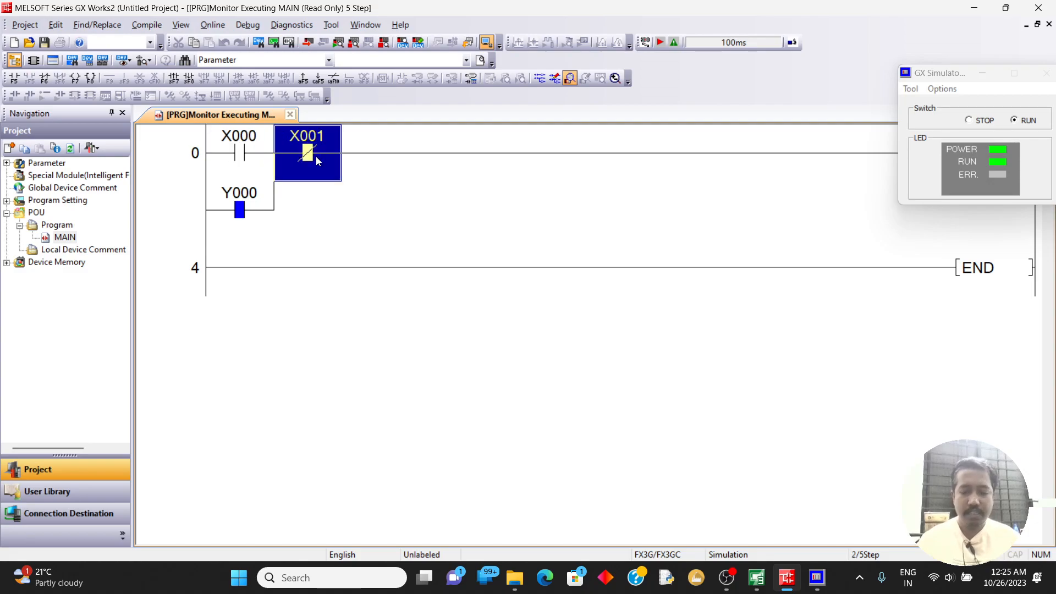
pyautogui.hotkey('shift', 'Return')
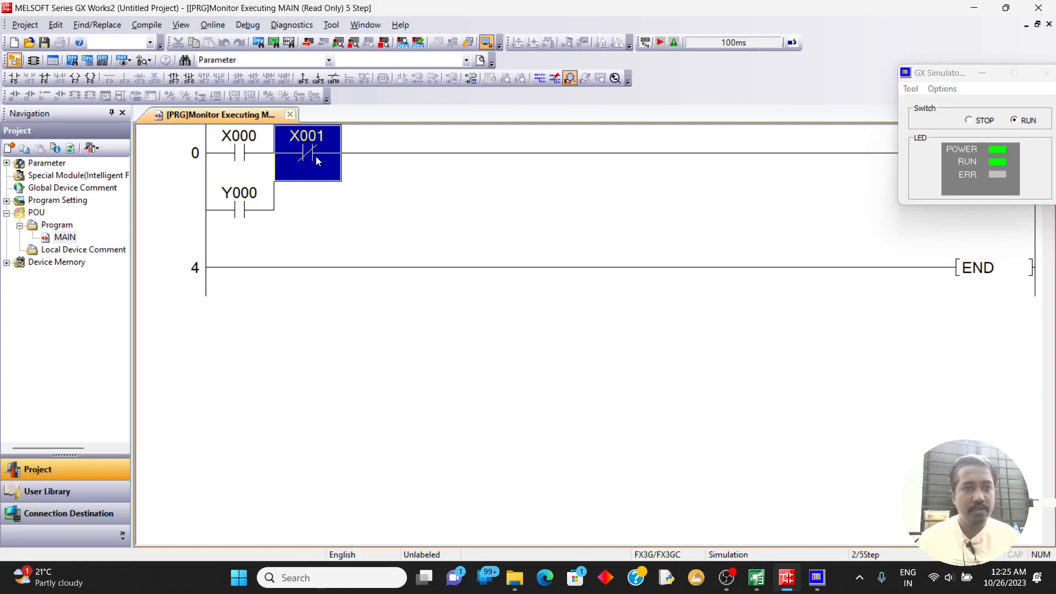
pyautogui.click(503, 236)
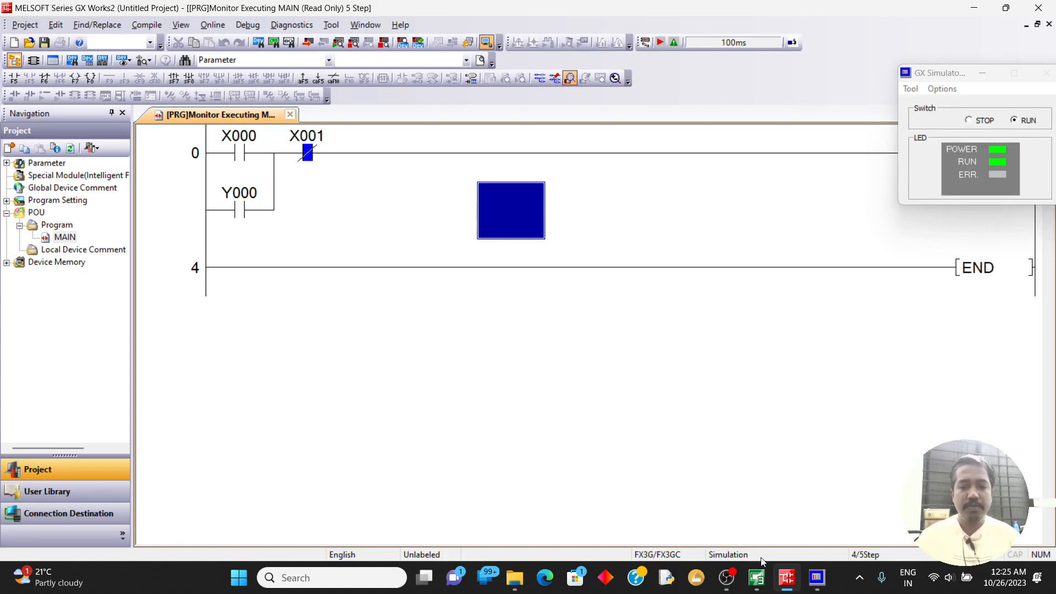
# Switch to GT Designer3 and start a new project for the GOT2000 series with GOT type GT27**-V (640x480).
pyautogui.click(756, 578)
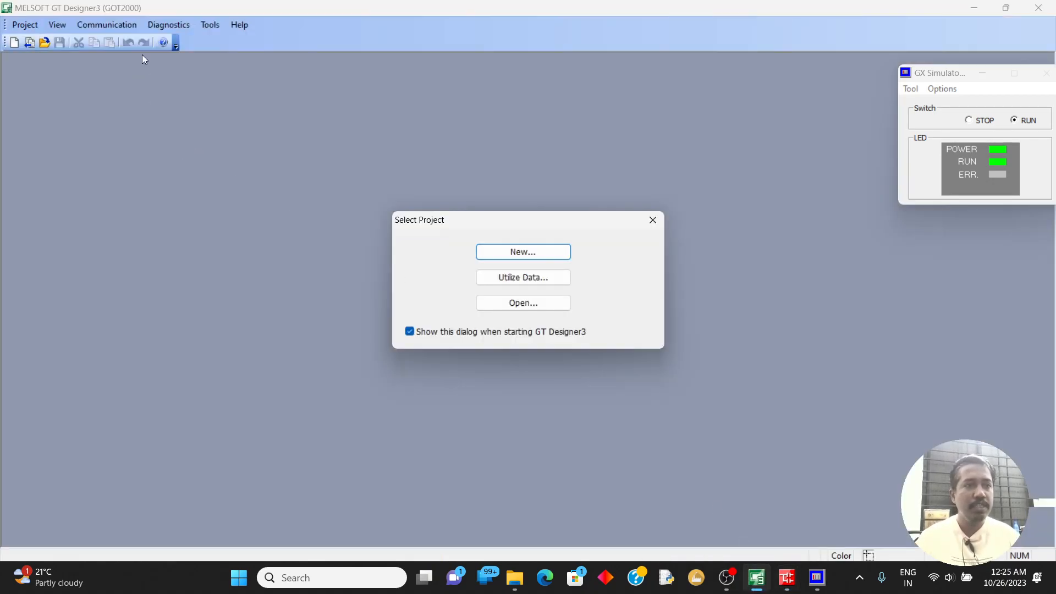
pyautogui.click(495, 253)
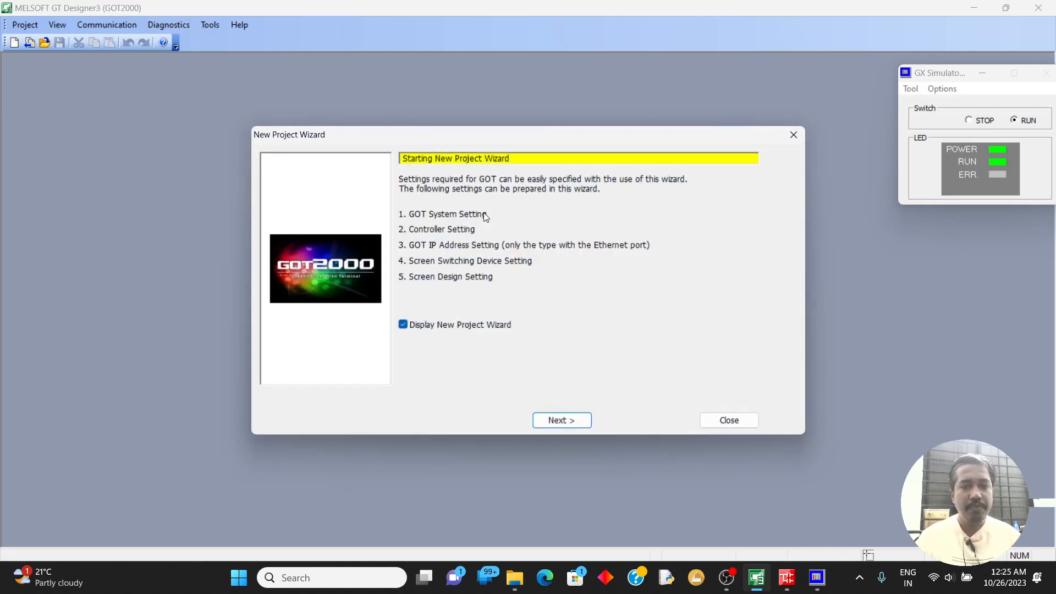
pyautogui.click(555, 421)
pyautogui.click(552, 187)
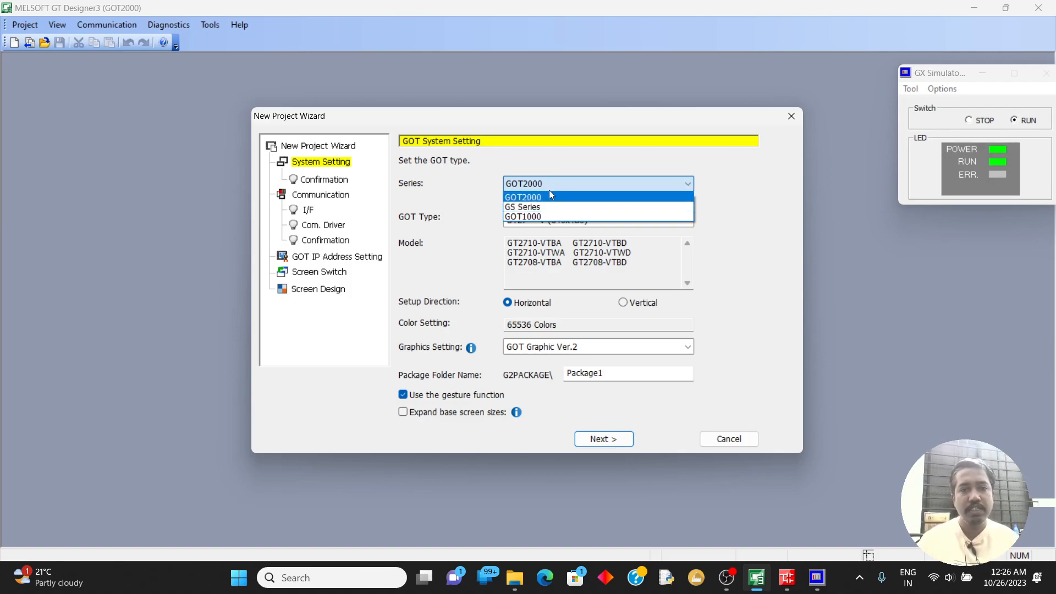
pyautogui.click(548, 188)
pyautogui.click(600, 439)
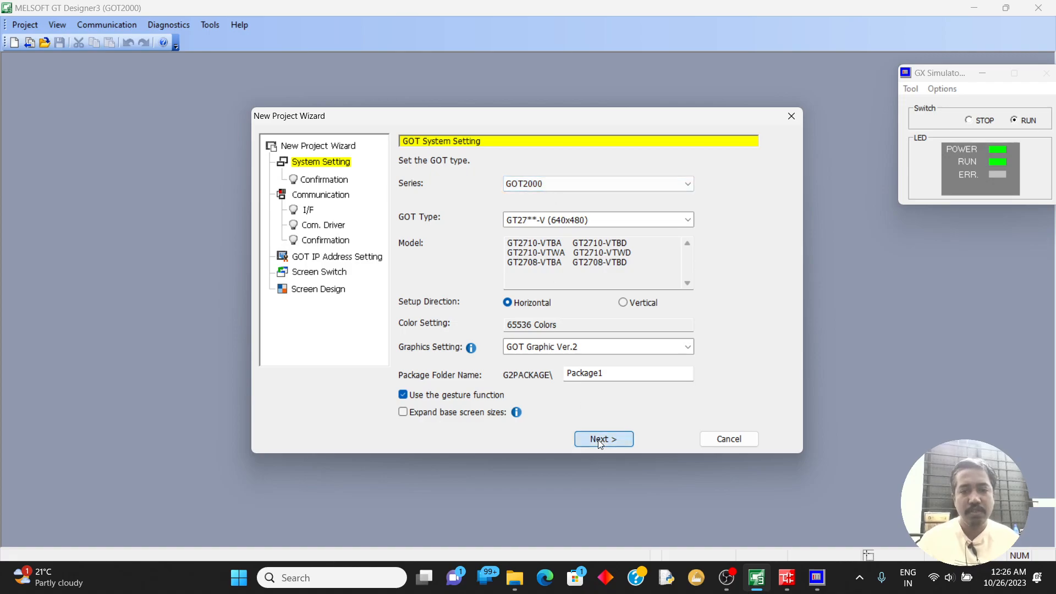
pyautogui.click(600, 424)
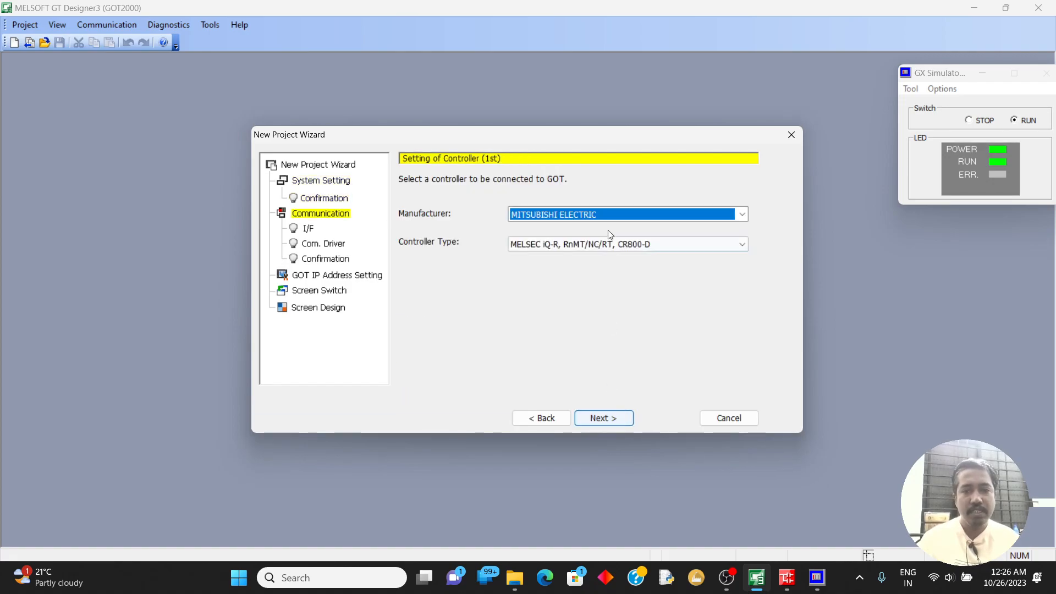
# Set the connected controller to Mitsubishi Electric MELSEC-FX with the MELSEC-FX communication driver on the standard RS422/485 interface.
pyautogui.click(558, 245)
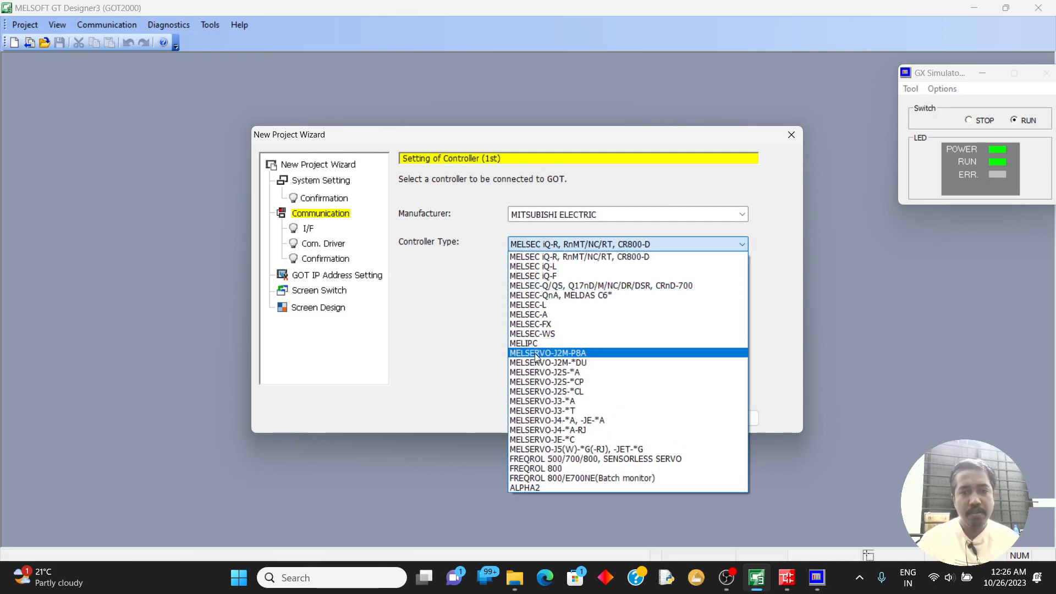
pyautogui.click(543, 330)
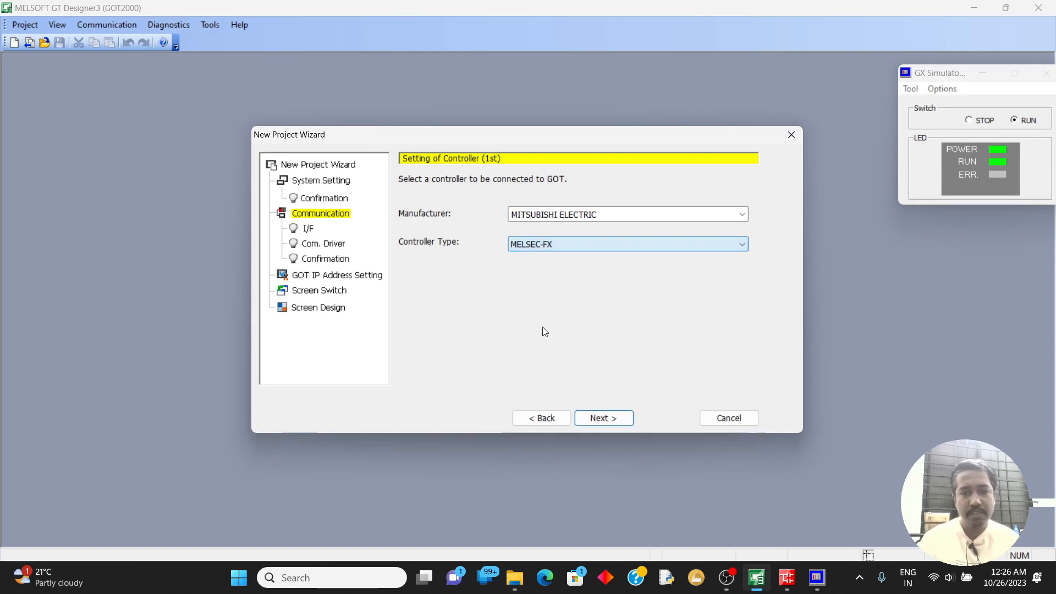
pyautogui.click(612, 418)
pyautogui.click(613, 419)
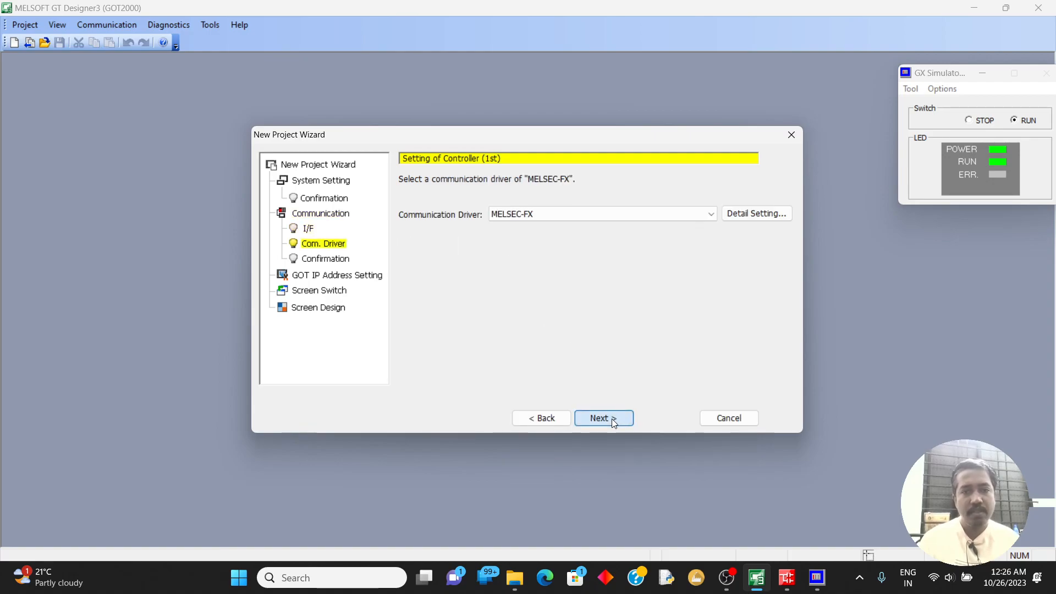
pyautogui.click(585, 214)
pyautogui.click(585, 219)
pyautogui.click(603, 415)
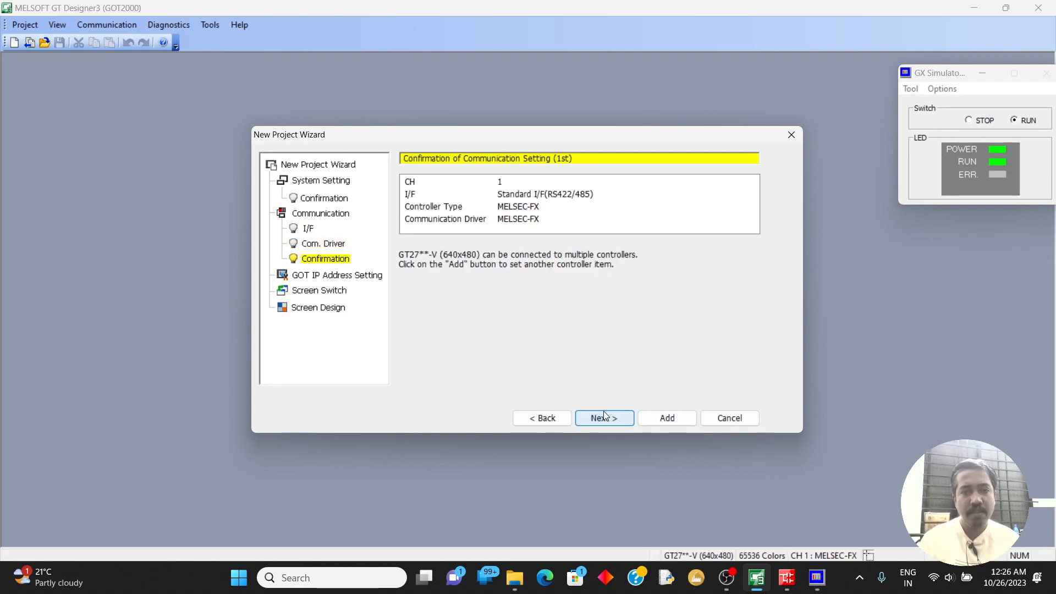
pyautogui.click(604, 415)
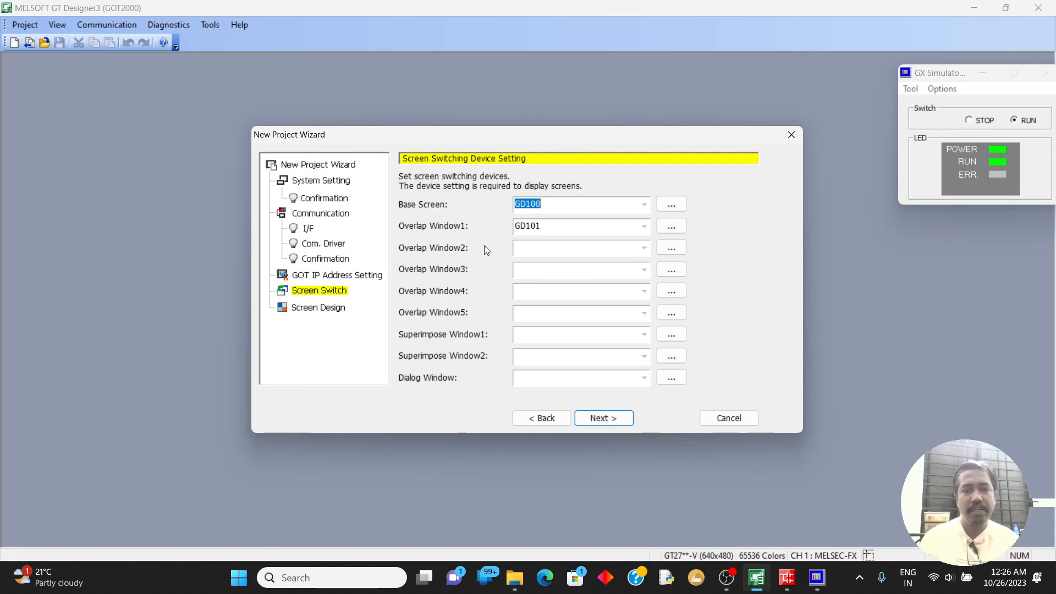
# Accept the default screen switching and screen design settings, finish creating the project and dismiss the new feature announcement.
pyautogui.click(588, 418)
pyautogui.click(570, 442)
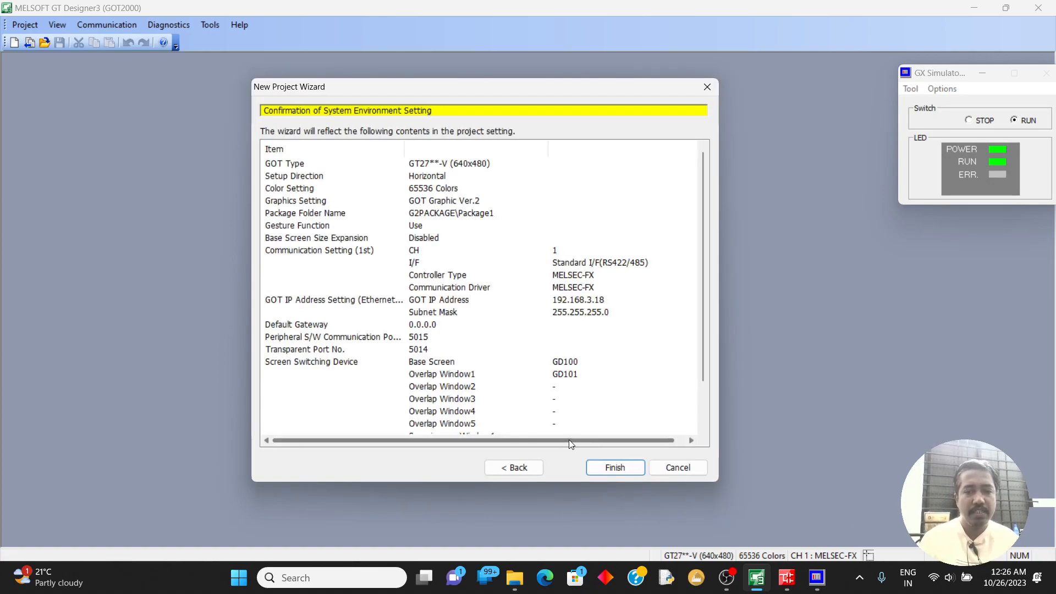
pyautogui.click(605, 465)
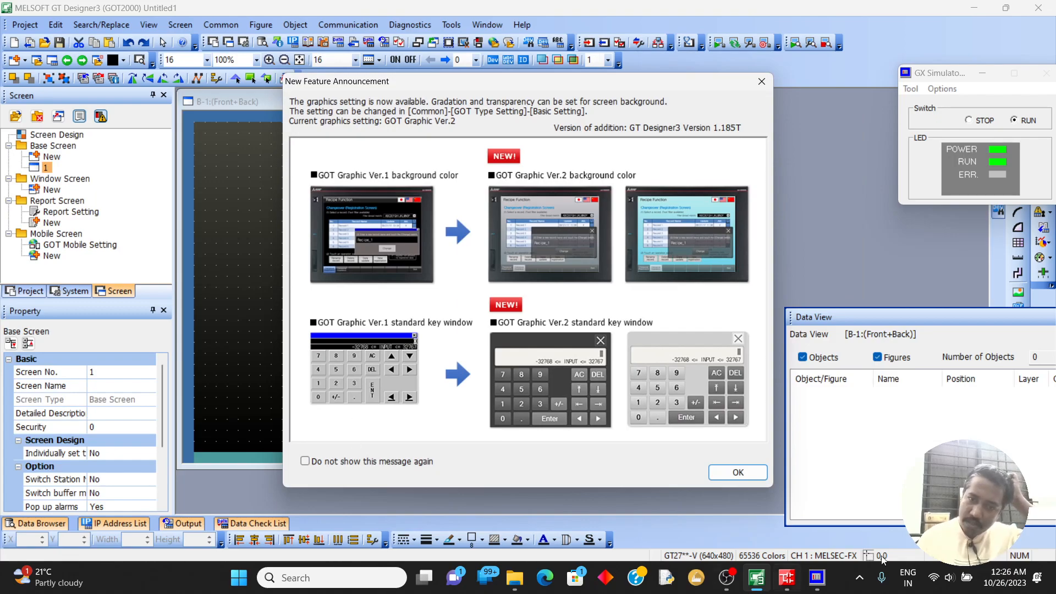
pyautogui.click(732, 472)
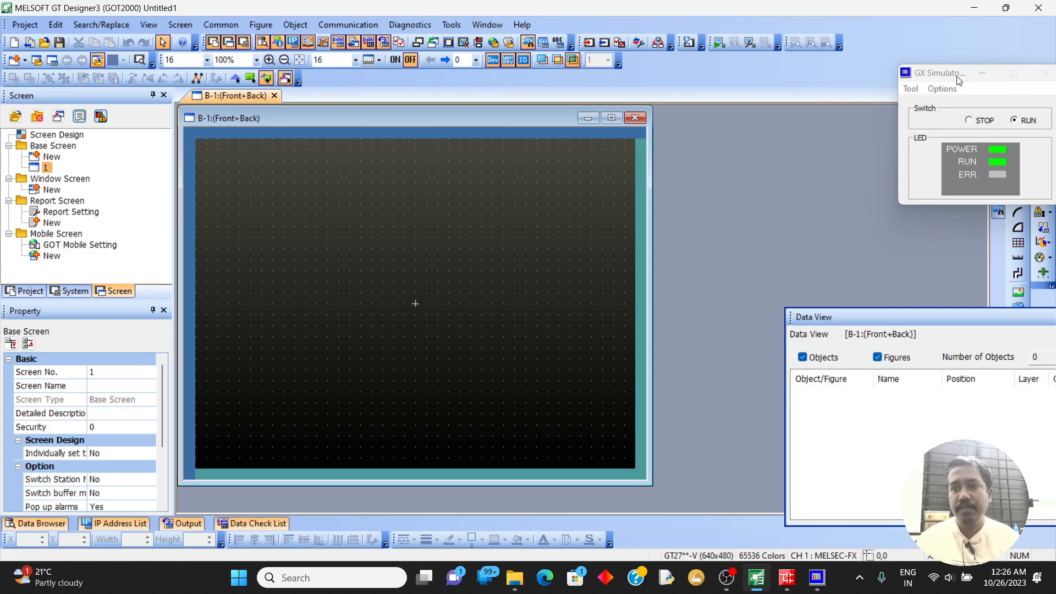
# Clear the workspace by minimising the simulator window and closing the Data View window.
pyautogui.click(982, 73)
pyautogui.moveTo(955, 317); pyautogui.dragTo(740, 308)
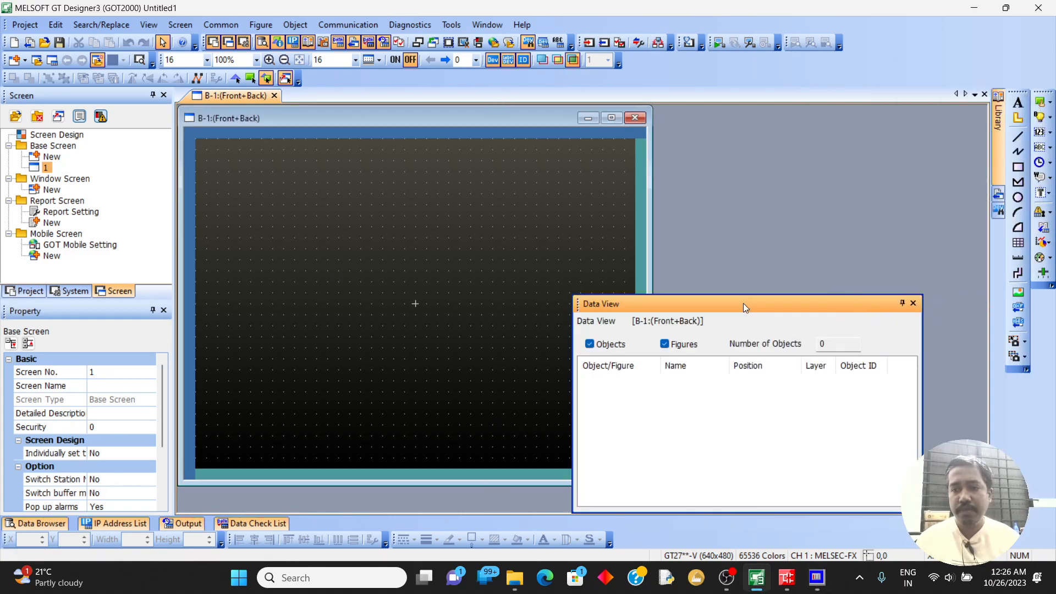
pyautogui.click(913, 304)
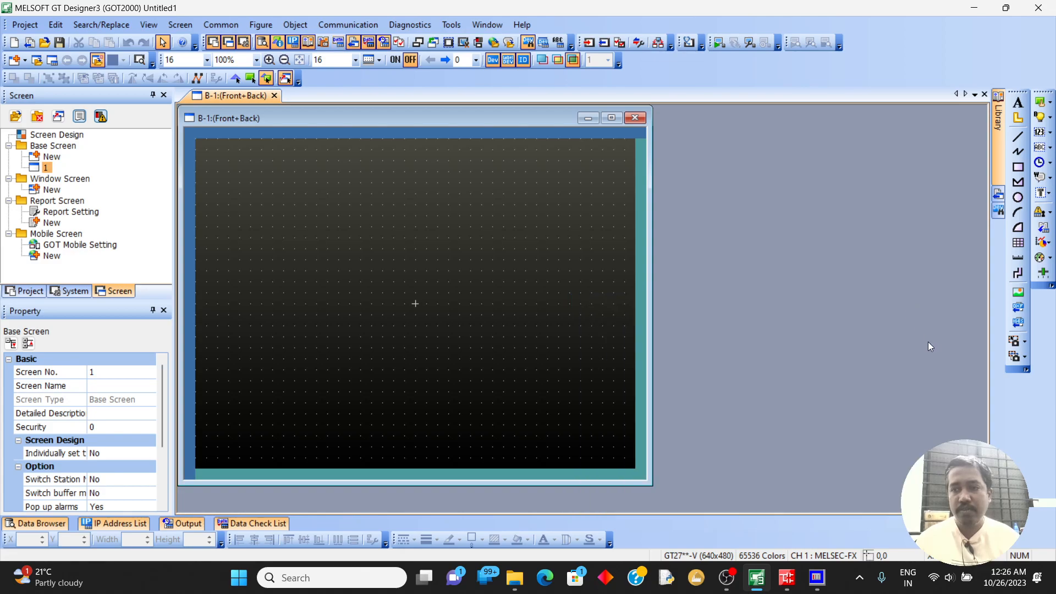
# Place a bit switch on base screen 1 at about X 144, Y 96 and open its settings.
pyautogui.click(1050, 103)
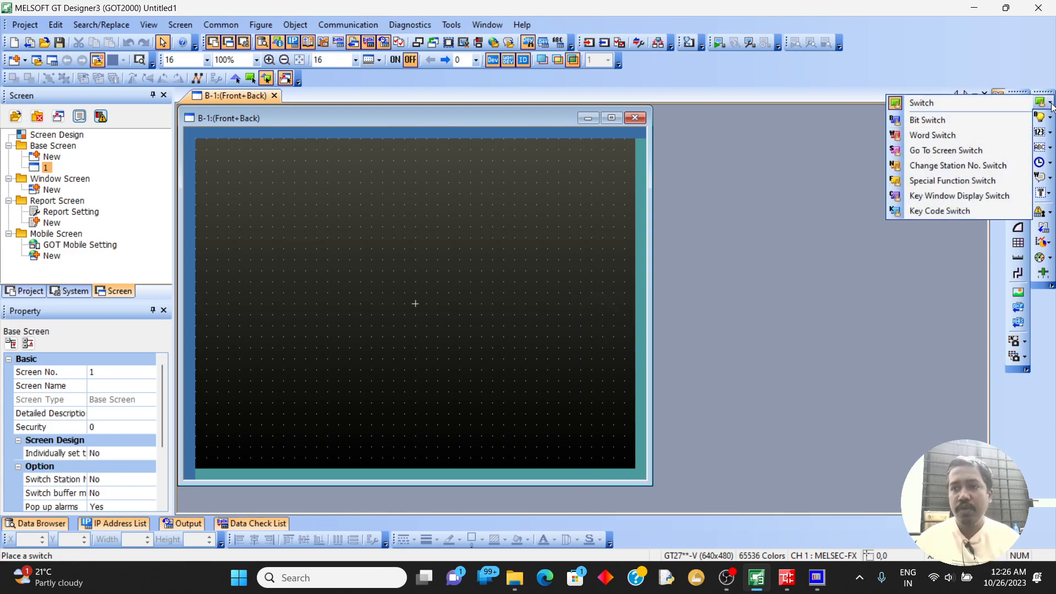
pyautogui.click(935, 121)
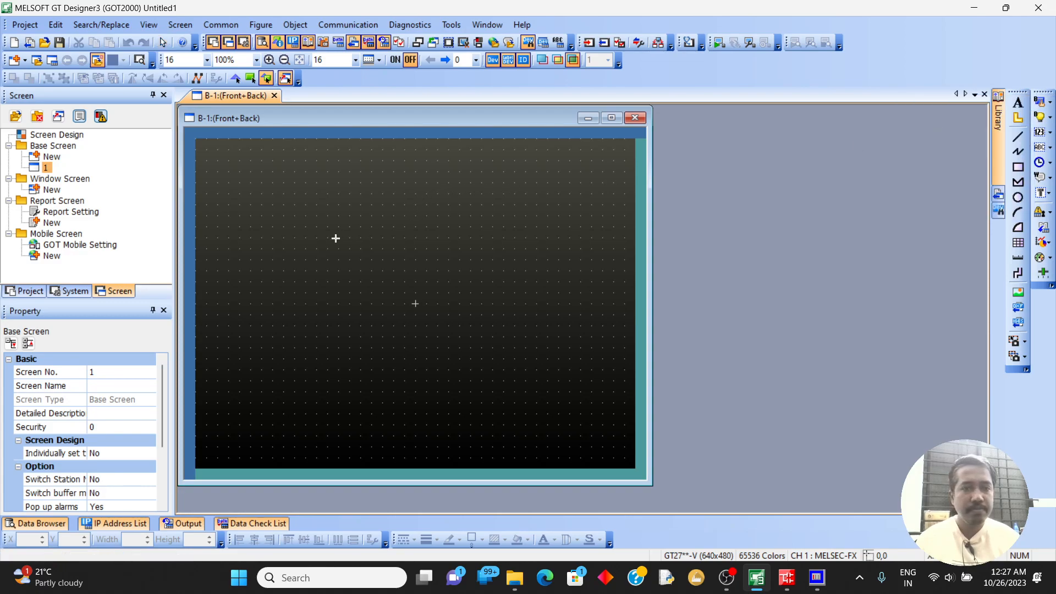
pyautogui.click(415, 337)
pyautogui.moveTo(391, 293); pyautogui.dragTo(367, 259)
pyautogui.doubleClick(368, 259)
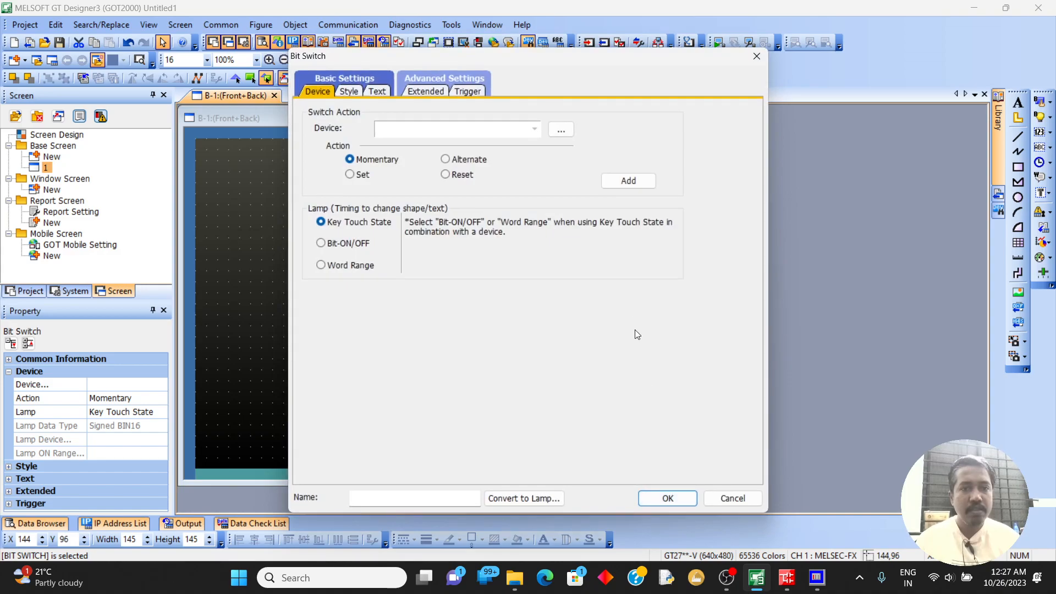
# Assign device X0 to the bit switch and give its OFF and ON states the round shapes from FA Control Switch Figure B1.
pyautogui.write('x0')
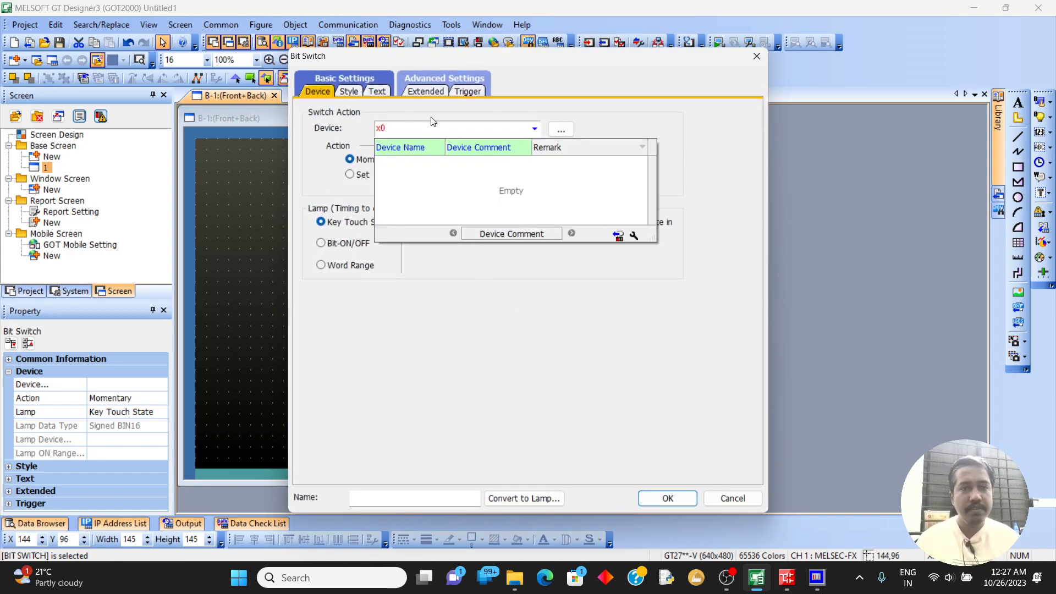
pyautogui.click(416, 360)
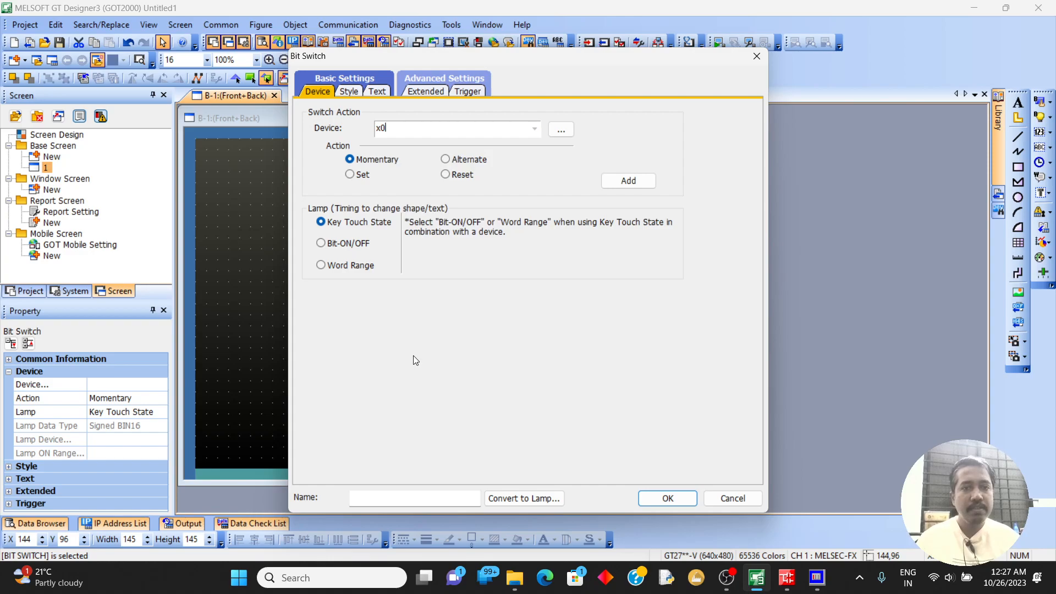
pyautogui.click(349, 91)
pyautogui.click(712, 157)
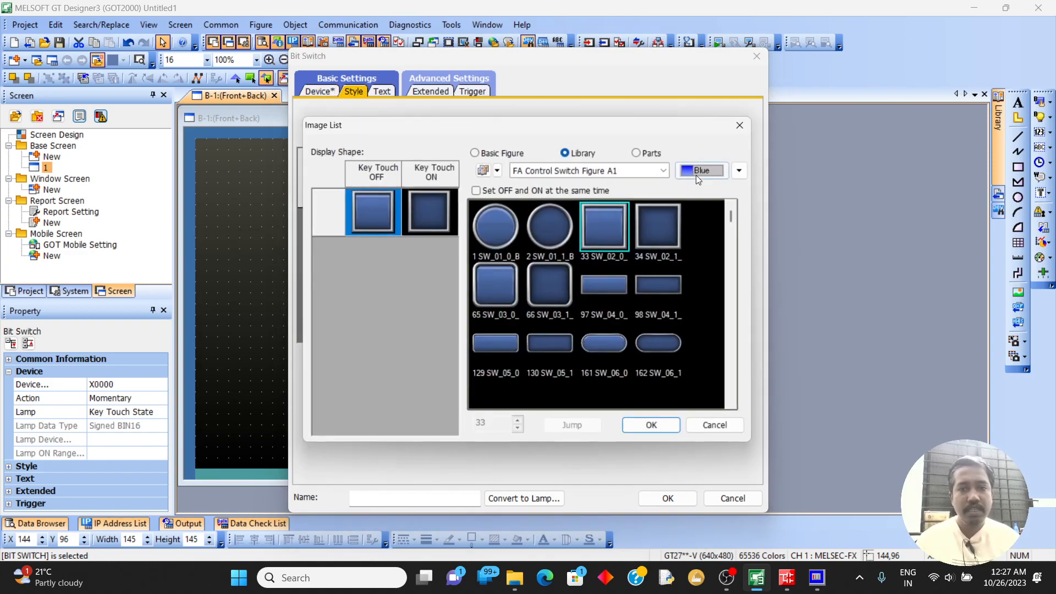
pyautogui.click(578, 172)
pyautogui.click(584, 172)
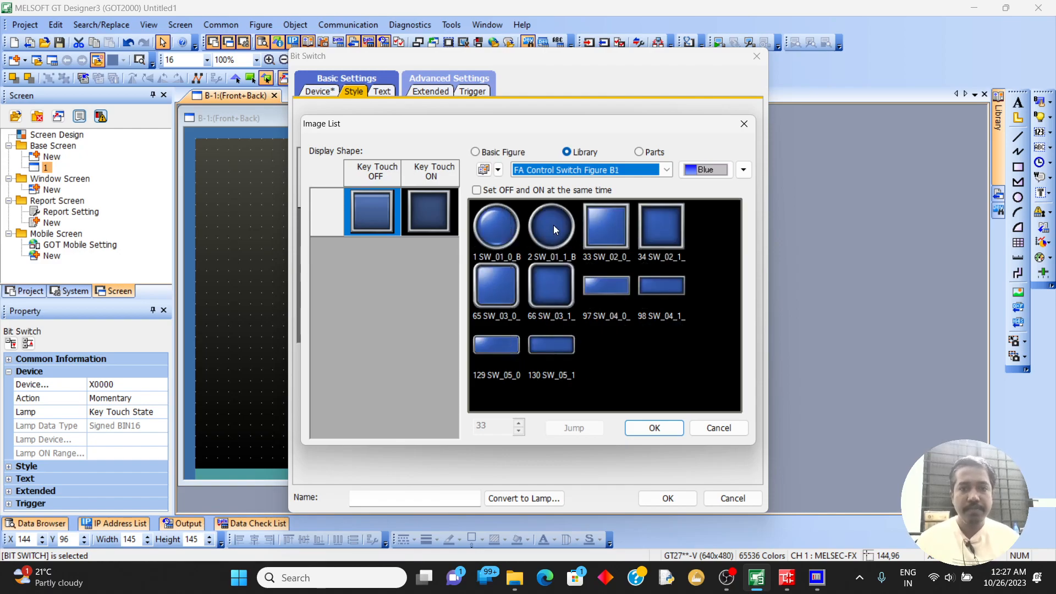
pyautogui.click(500, 225)
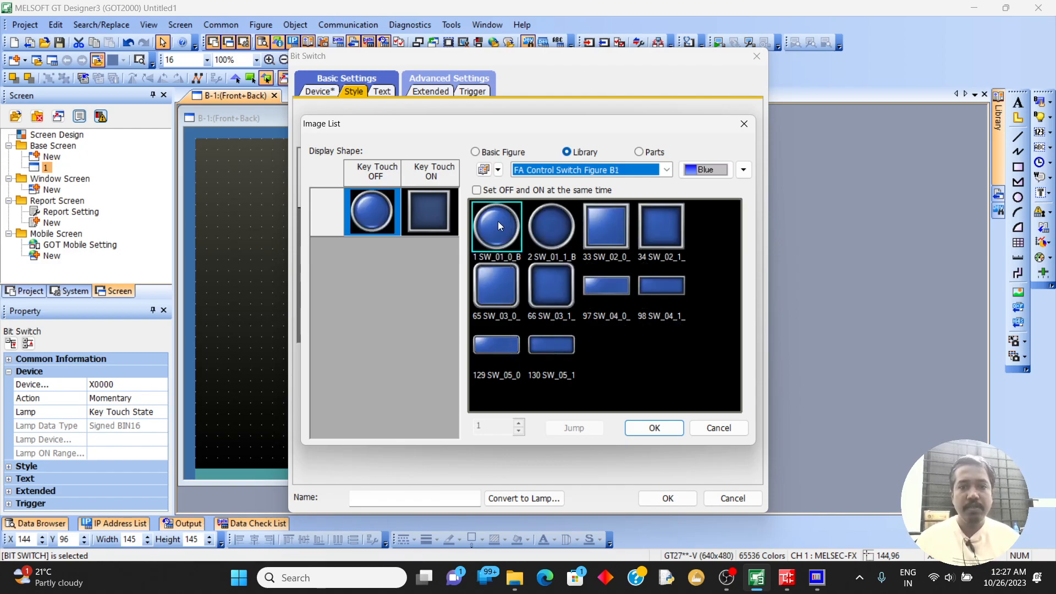
pyautogui.click(454, 227)
pyautogui.click(560, 227)
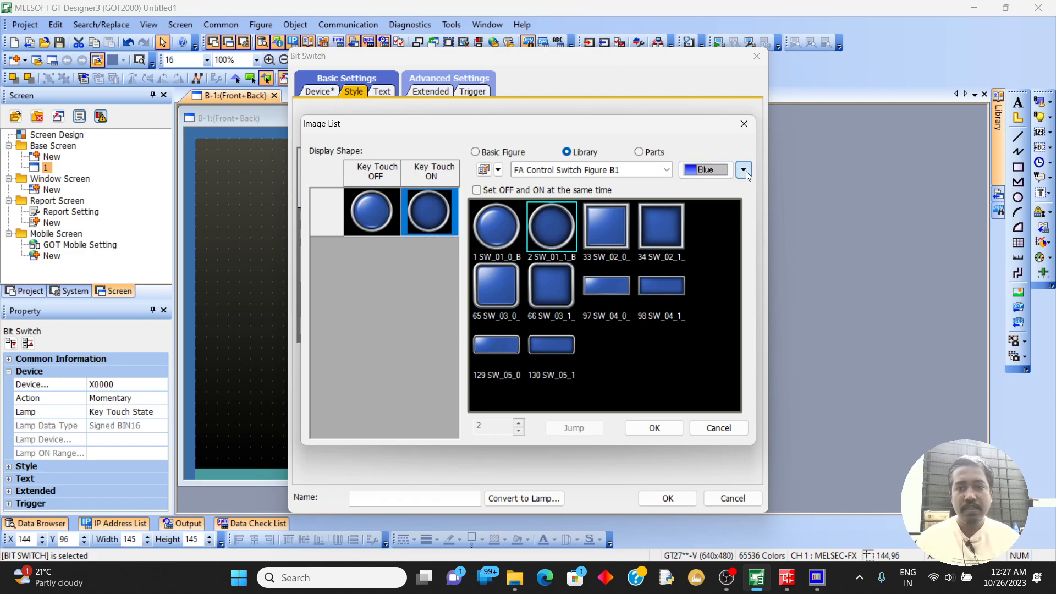
# Colour both states of the round switch green and move the switch to about X 224, Y 128.
pyautogui.click(743, 170)
pyautogui.click(706, 266)
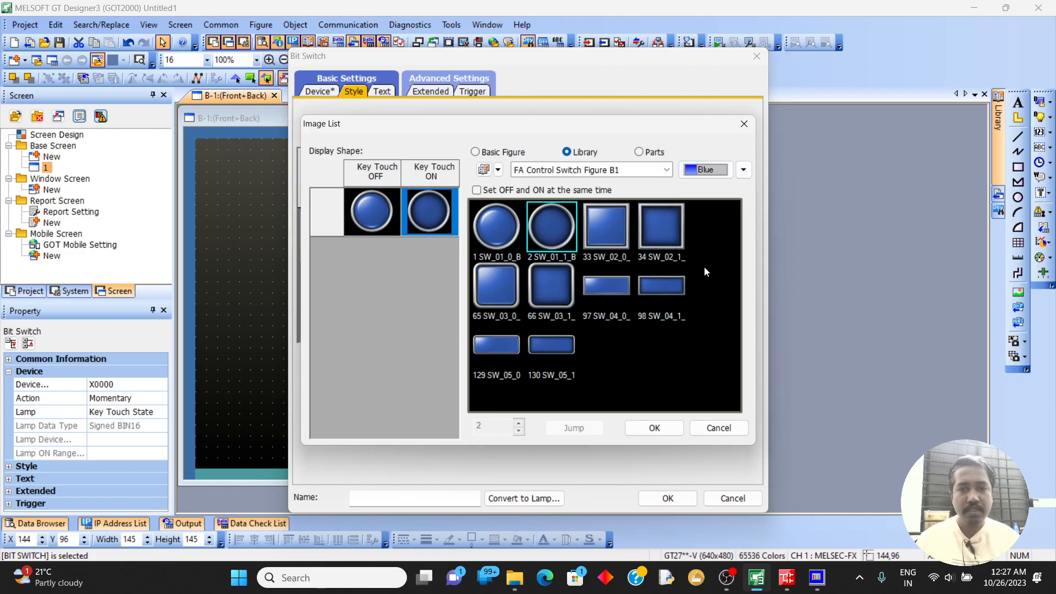
pyautogui.click(375, 211)
pyautogui.click(491, 230)
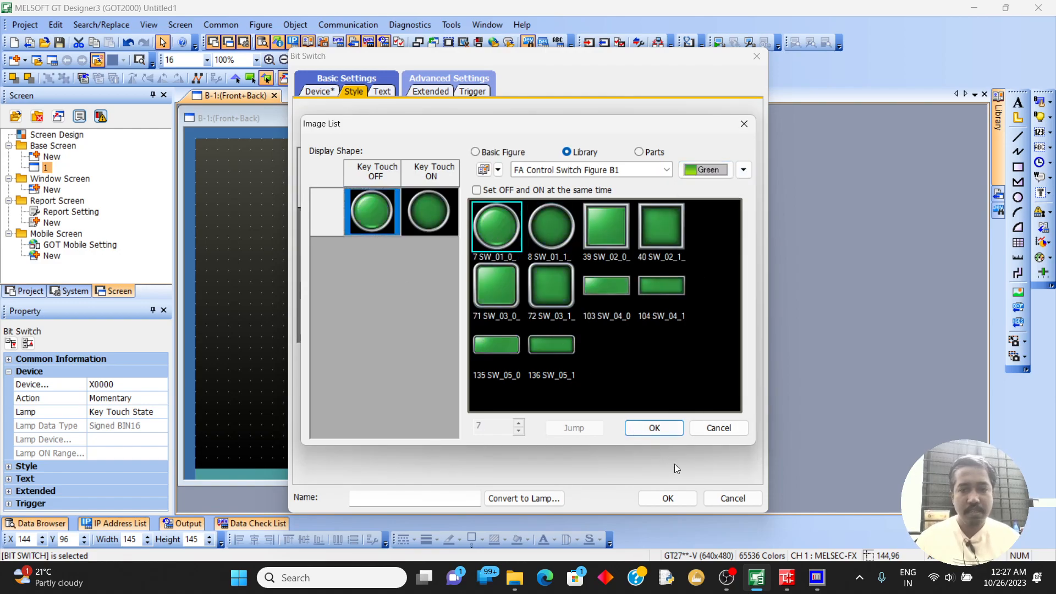
pyautogui.click(672, 430)
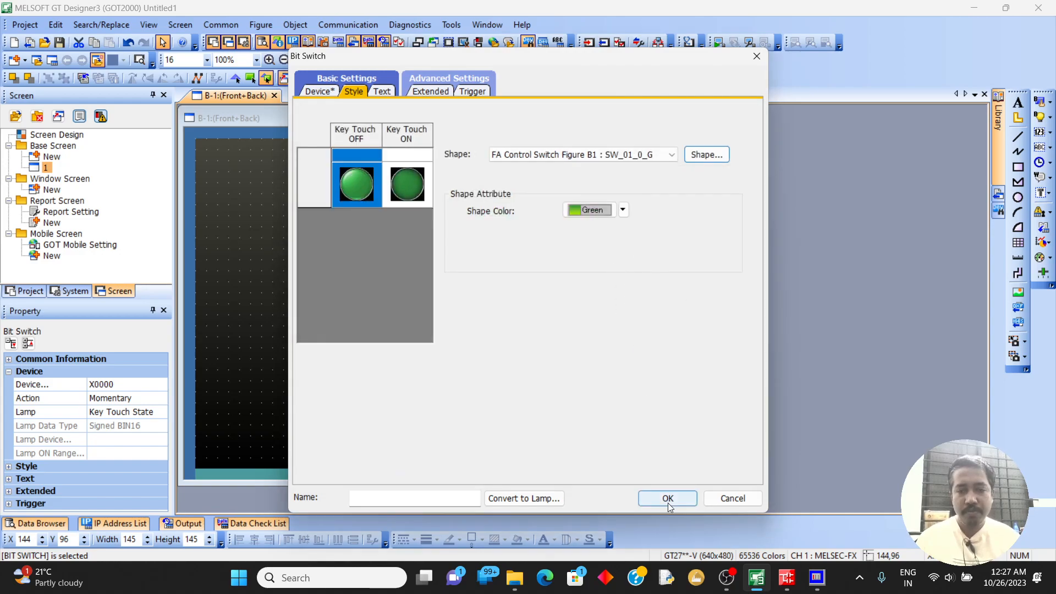
pyautogui.click(666, 498)
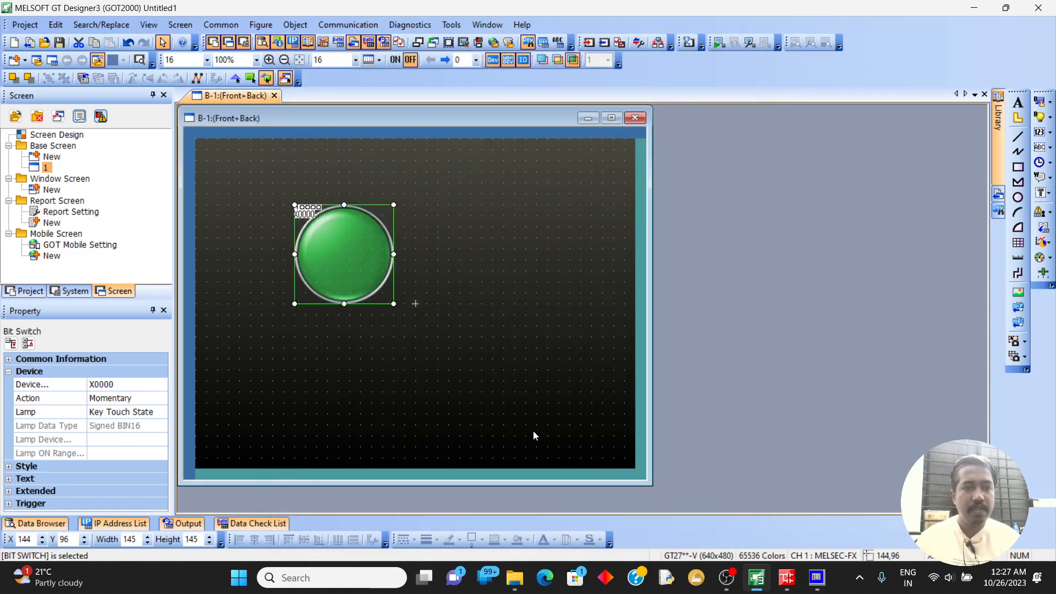
pyautogui.moveTo(421, 302); pyautogui.dragTo(476, 325)
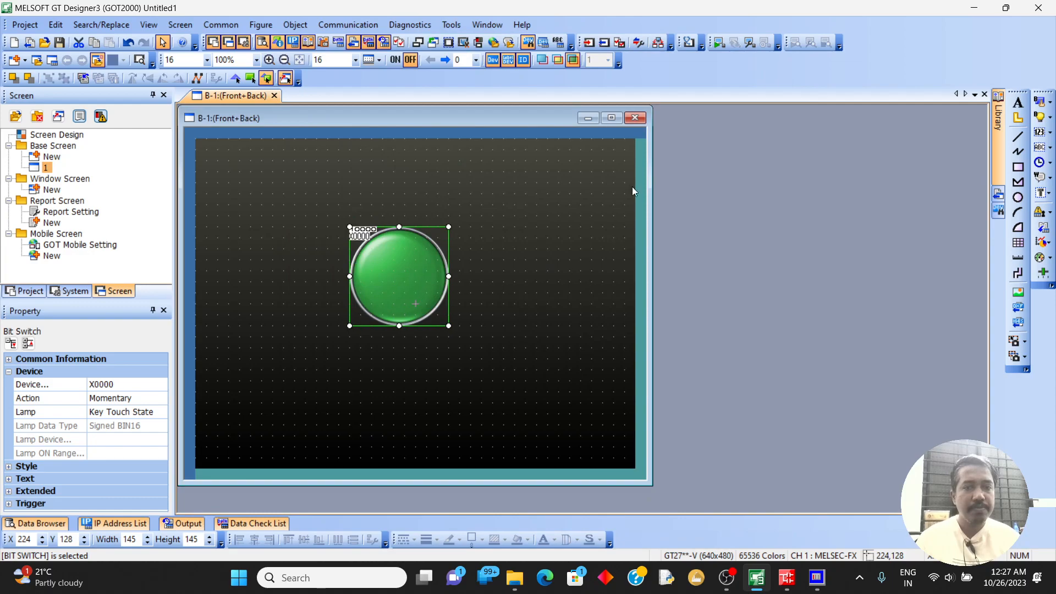
# Place a Go To Screen Switch about 145 by 49 in size at about X 448, Y 384, below the green switch.
pyautogui.click(1042, 103)
pyautogui.click(1043, 118)
pyautogui.click(1042, 102)
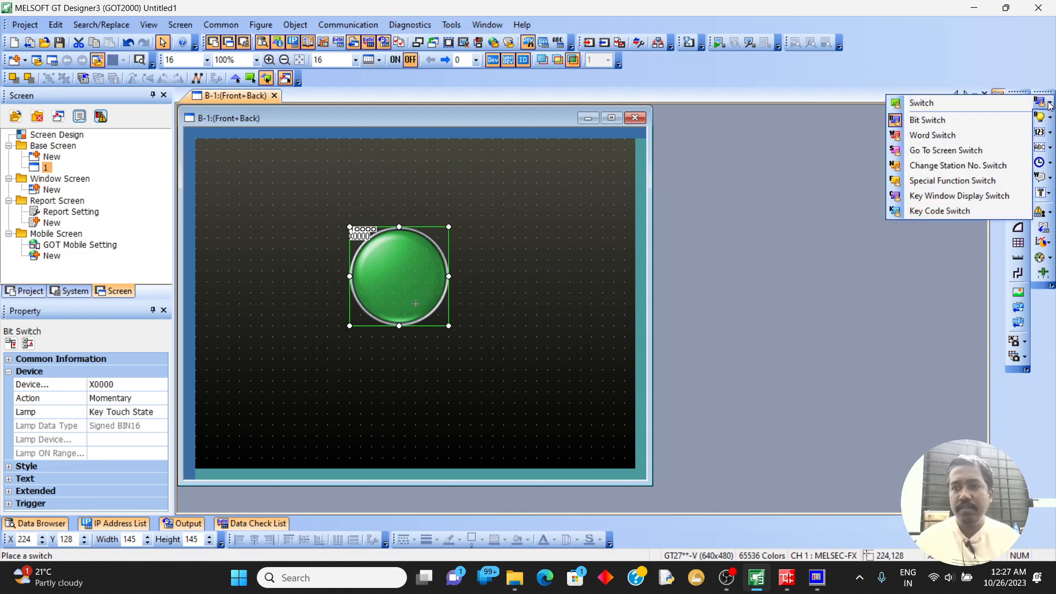
pyautogui.click(945, 154)
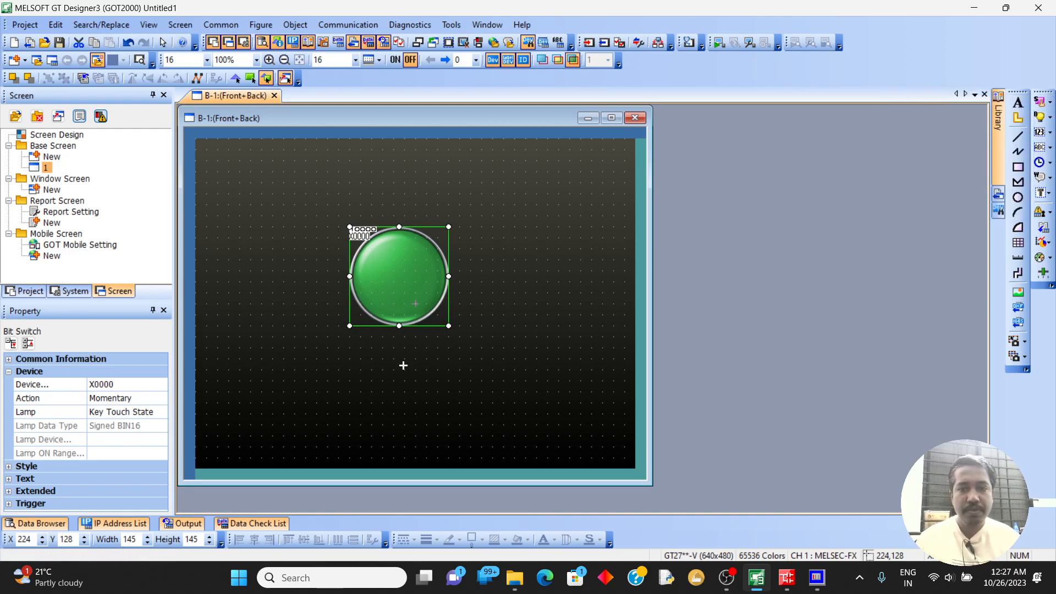
pyautogui.moveTo(503, 402); pyautogui.dragTo(601, 437)
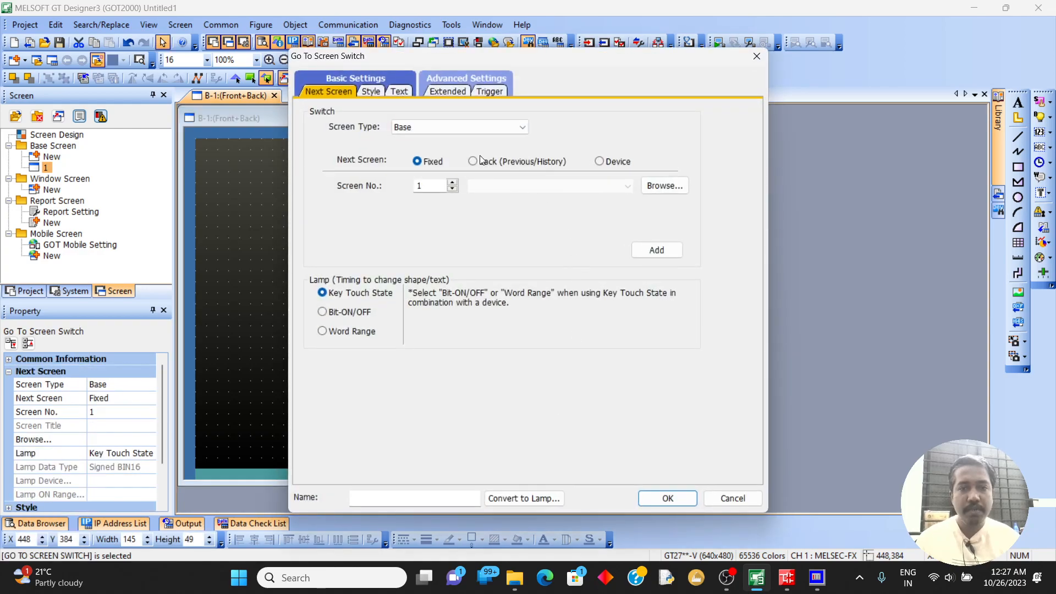
# Style the Go To Screen Switch with the blue right-pointing triangles from FA Control Switch Figure A2 for its OFF and ON states.
pyautogui.click(375, 94)
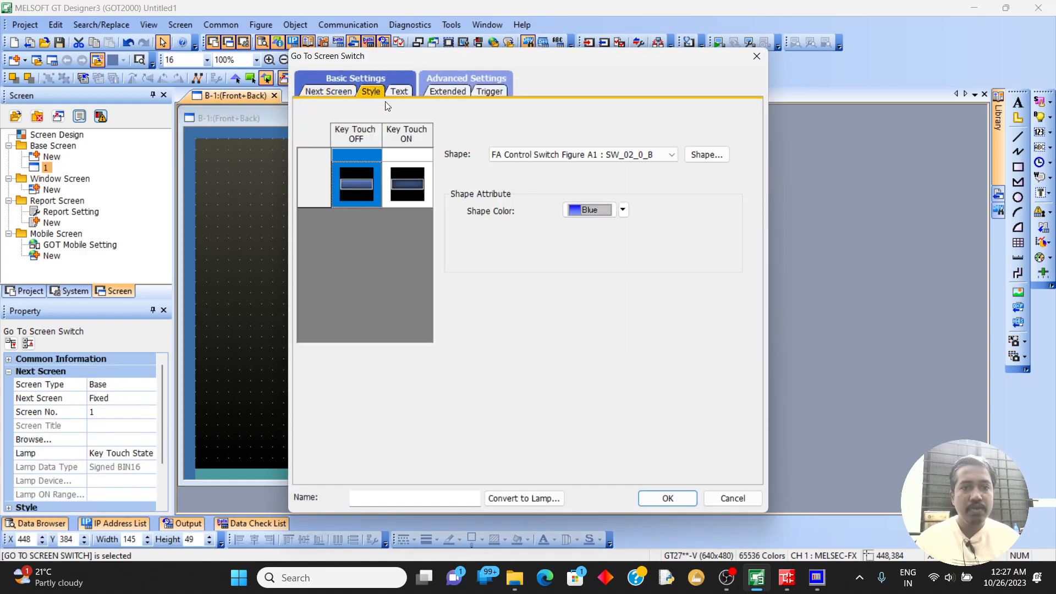
pyautogui.click(699, 156)
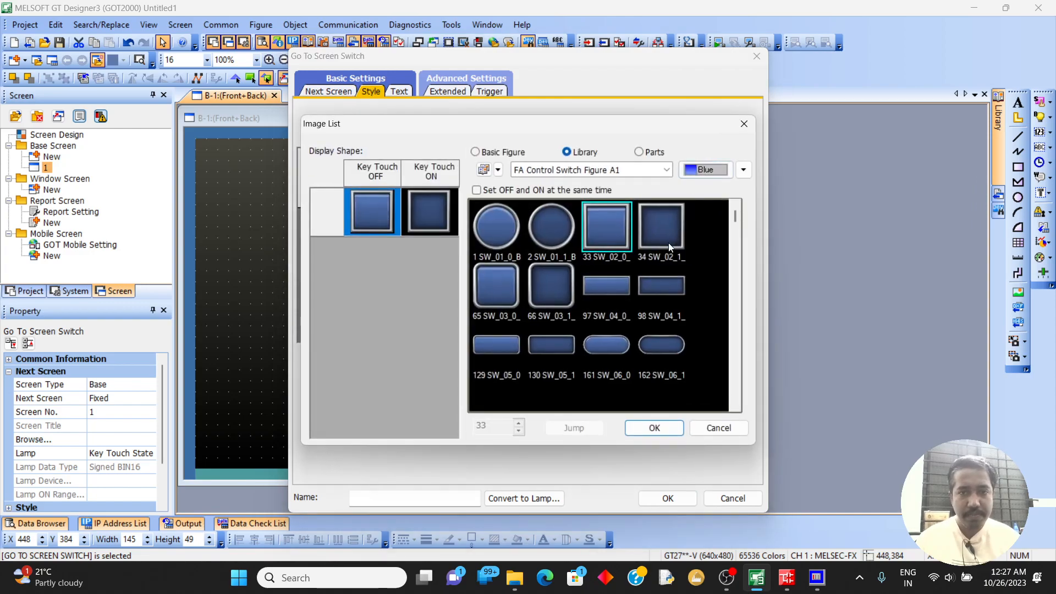
pyautogui.moveTo(735, 219); pyautogui.dragTo(734, 433)
pyautogui.click(574, 170)
pyautogui.click(567, 189)
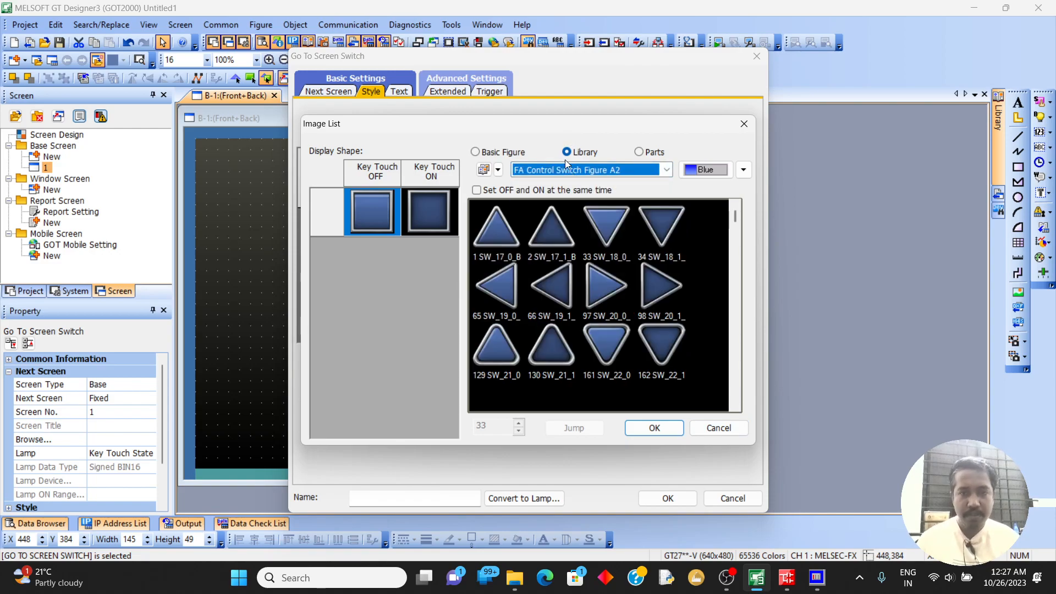
pyautogui.press('Up')
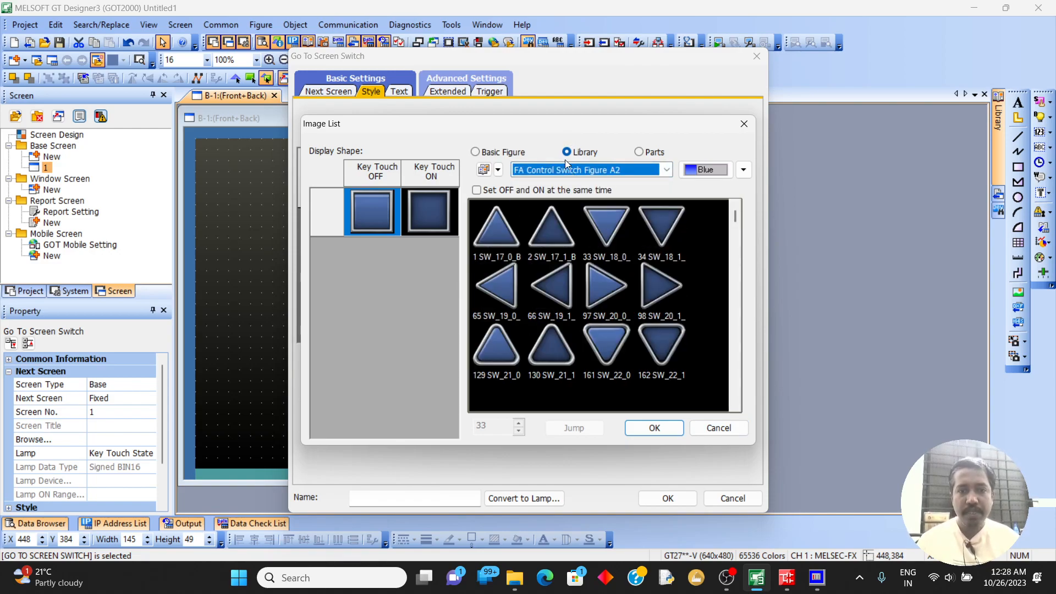
pyautogui.click(592, 292)
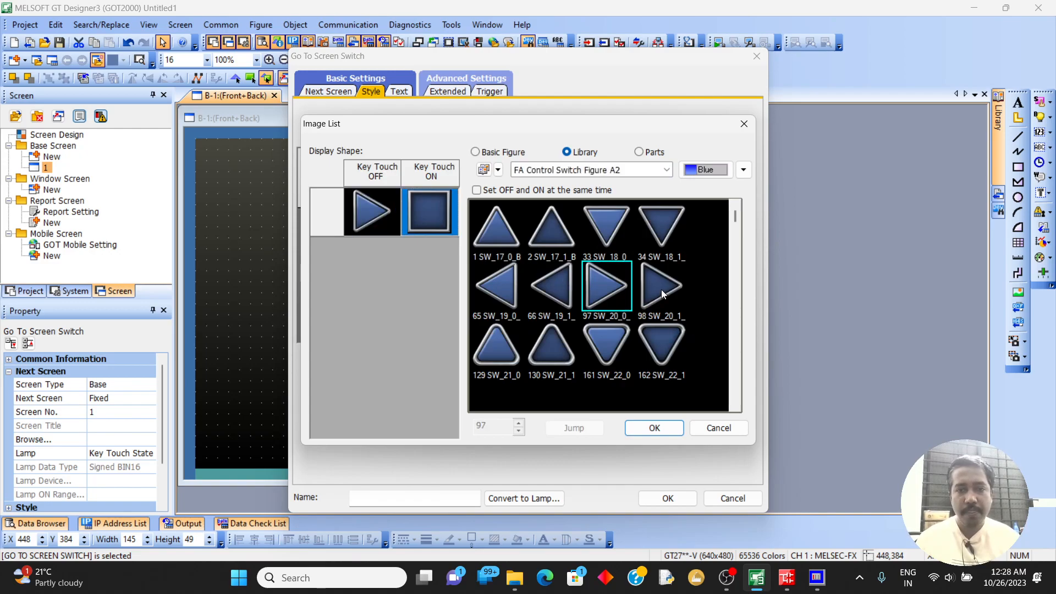
pyautogui.click(655, 428)
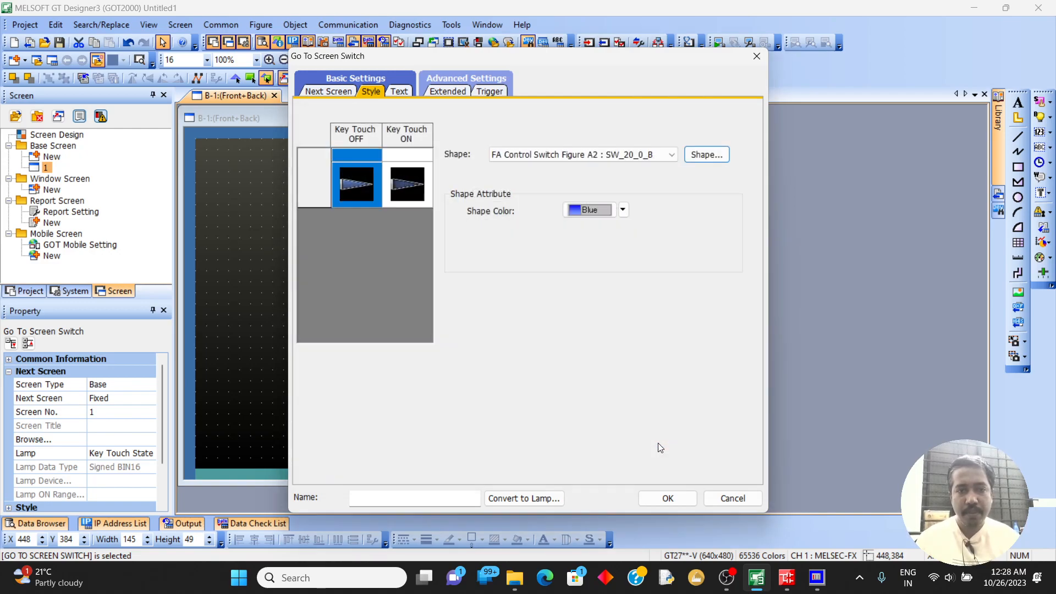
pyautogui.click(668, 502)
# Resize the triangle switch to about 65 by 81 and position it at about X 528, Y 384.
pyautogui.moveTo(554, 401); pyautogui.dragTo(553, 380)
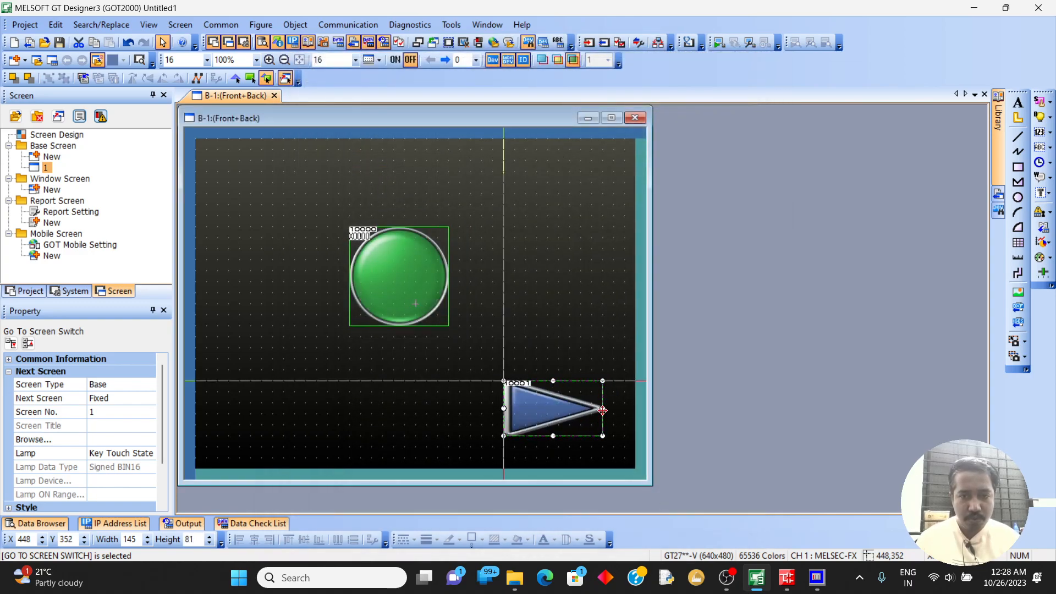
pyautogui.moveTo(602, 409); pyautogui.dragTo(592, 431)
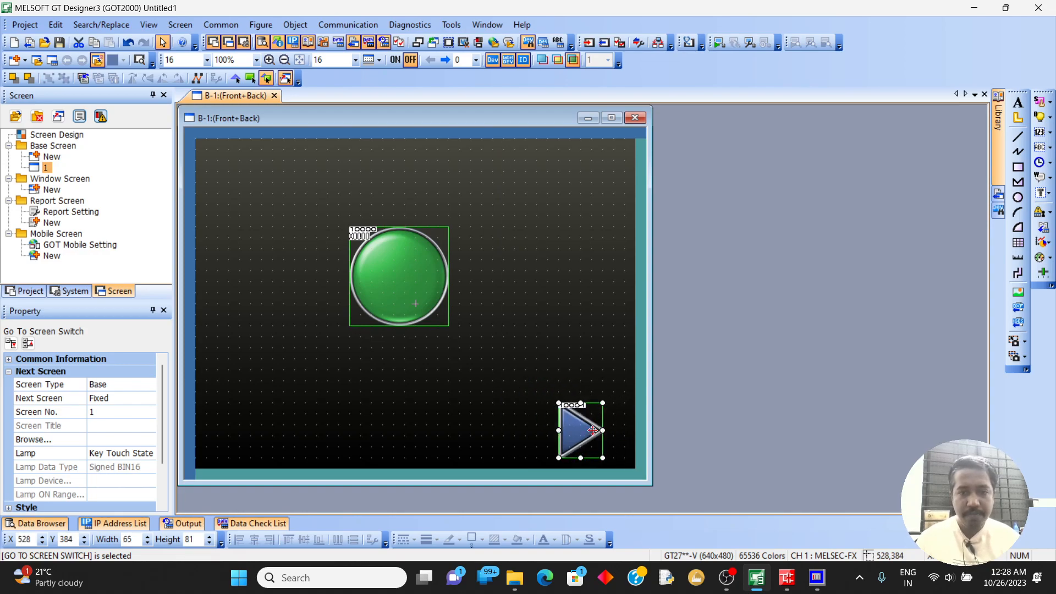
pyautogui.click(571, 235)
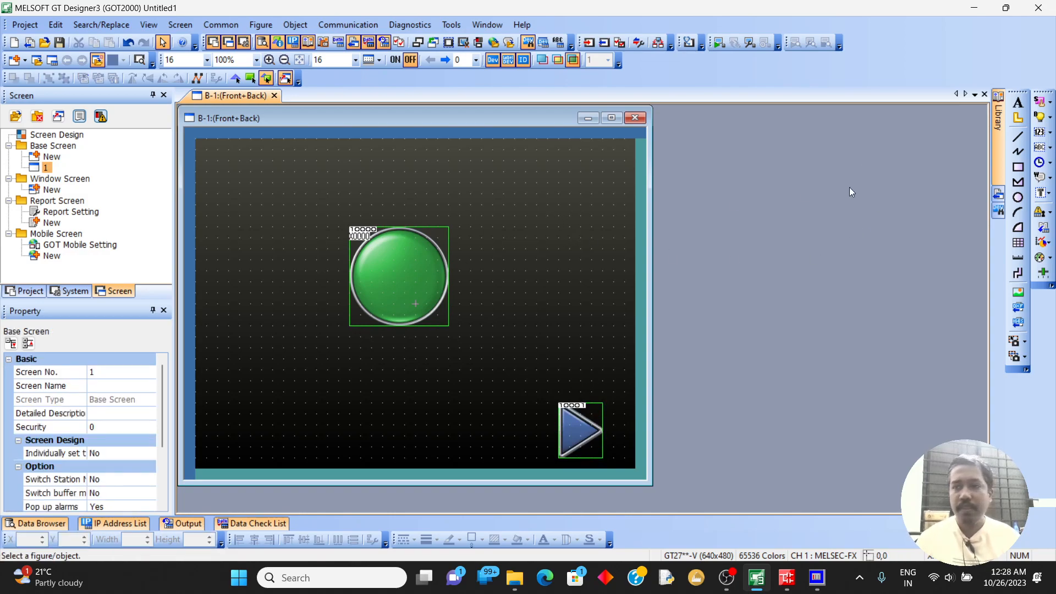
# Add the text "Go to stop screen" just above the triangle switch, at about X 496, Y 352.
pyautogui.click(1017, 102)
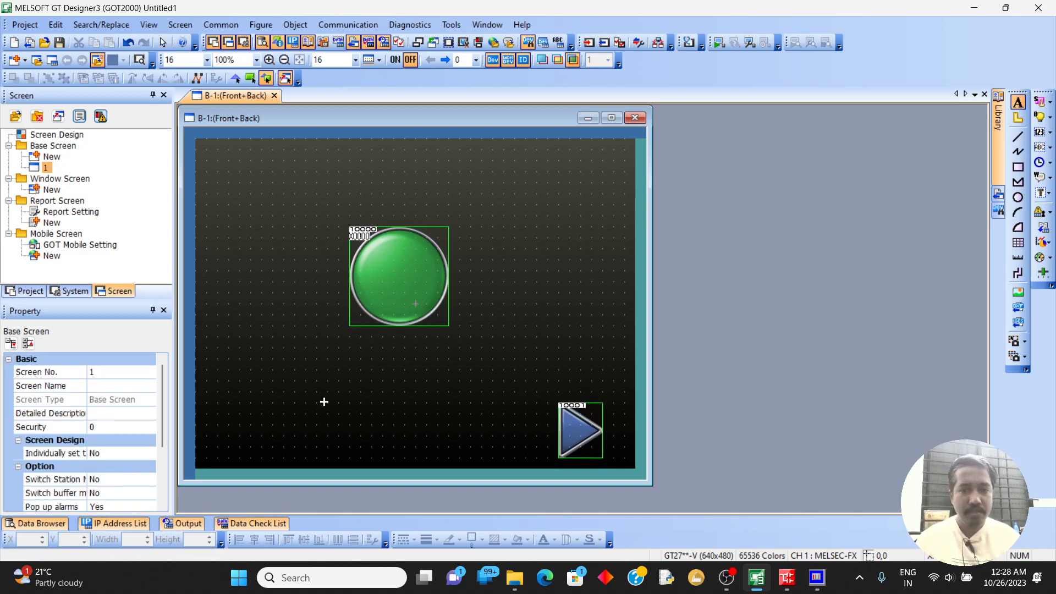
pyautogui.click(535, 375)
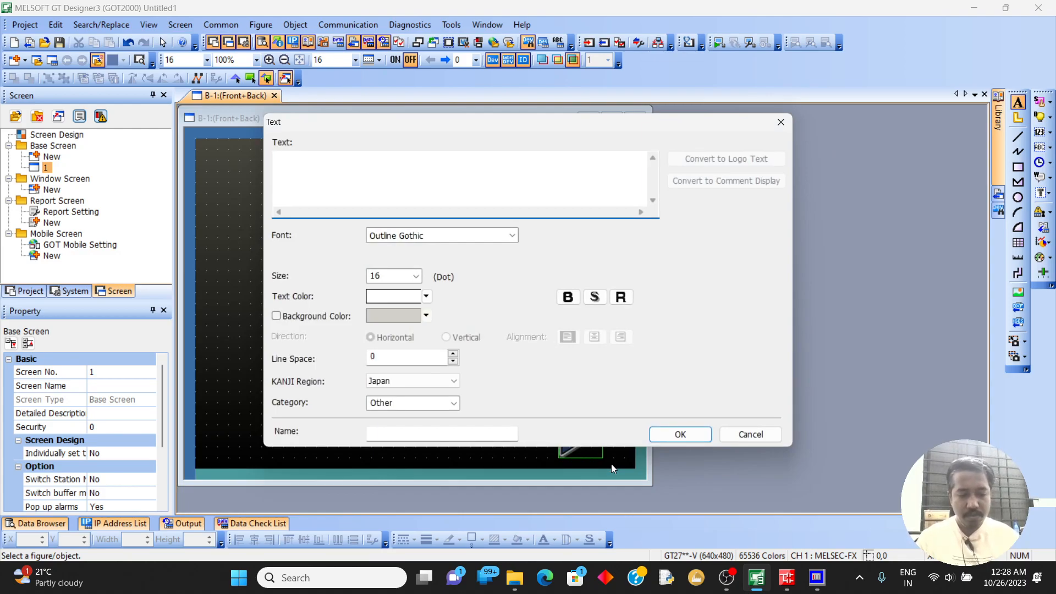
pyautogui.write('Go to')
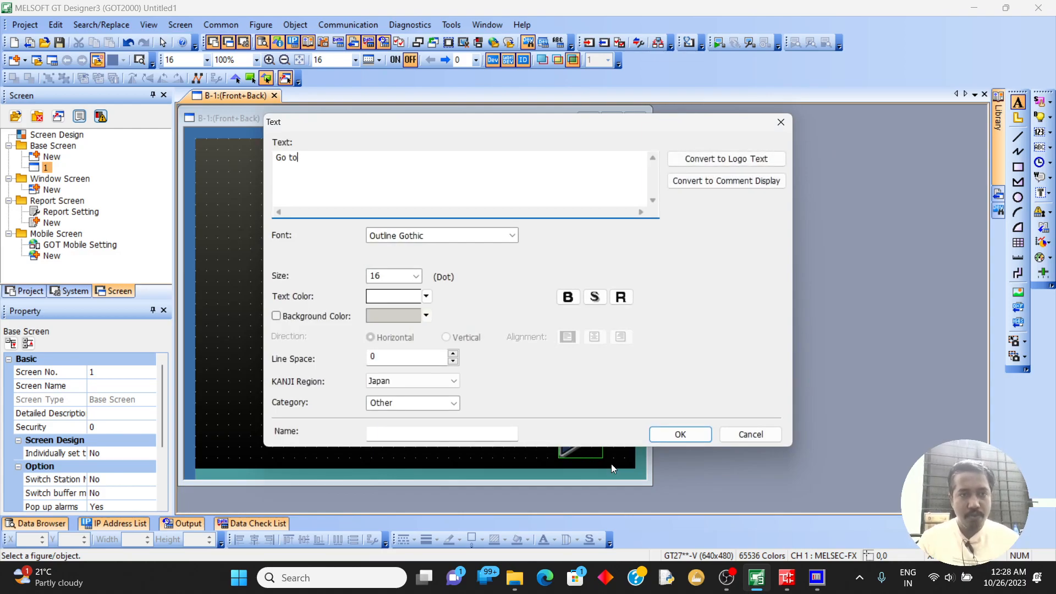
pyautogui.write(' stop screen')
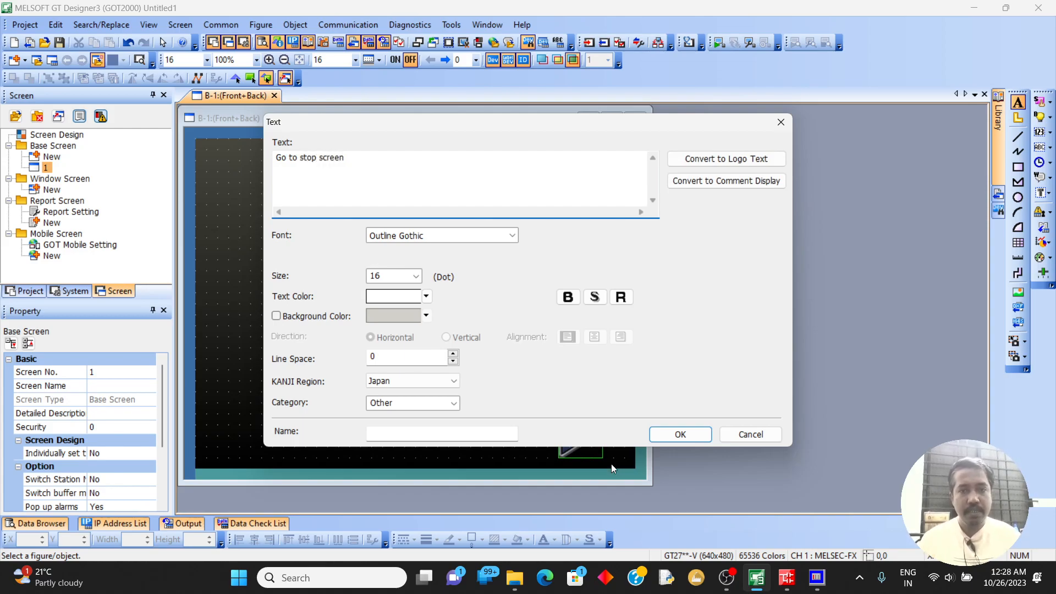
pyautogui.click(687, 435)
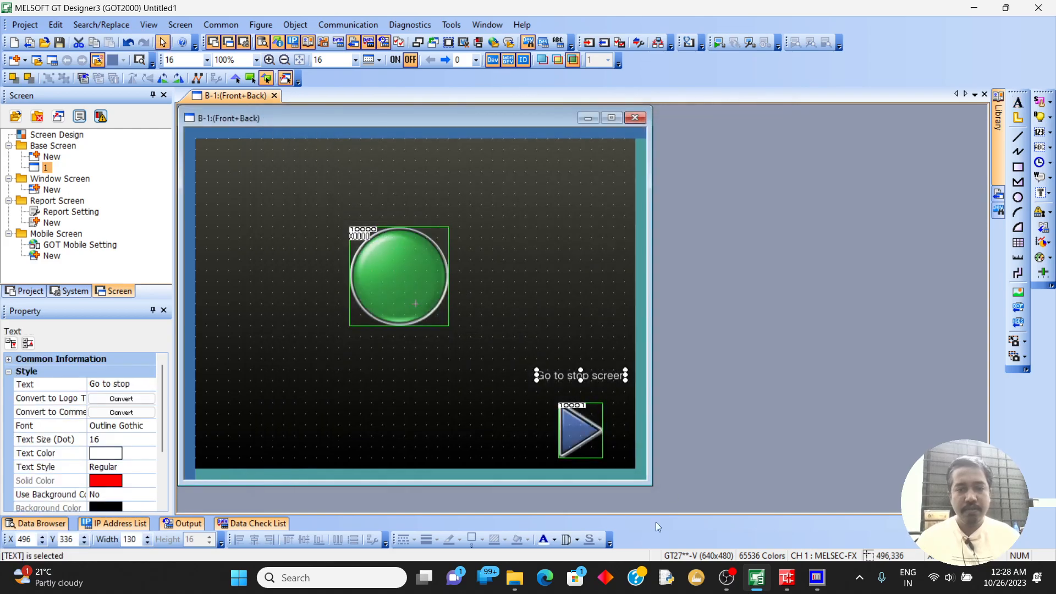
pyautogui.moveTo(591, 376); pyautogui.dragTo(591, 387)
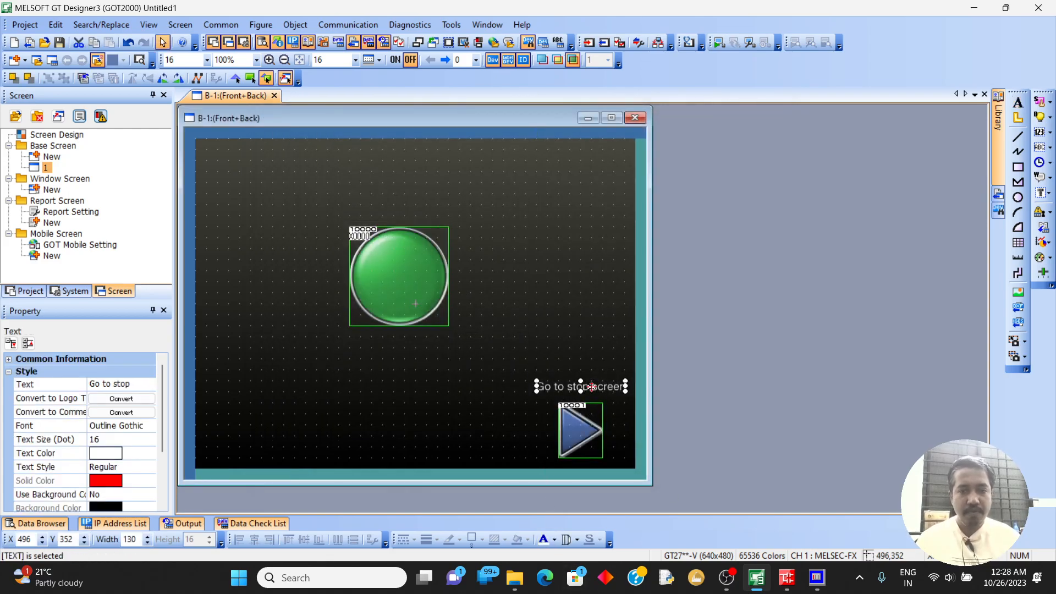
# Format the "Go to stop screen" text in Arial Black, size 20, with a light yellow colour.
pyautogui.doubleClick(591, 387)
pyautogui.click(415, 234)
pyautogui.scroll(-3, 414, 270)
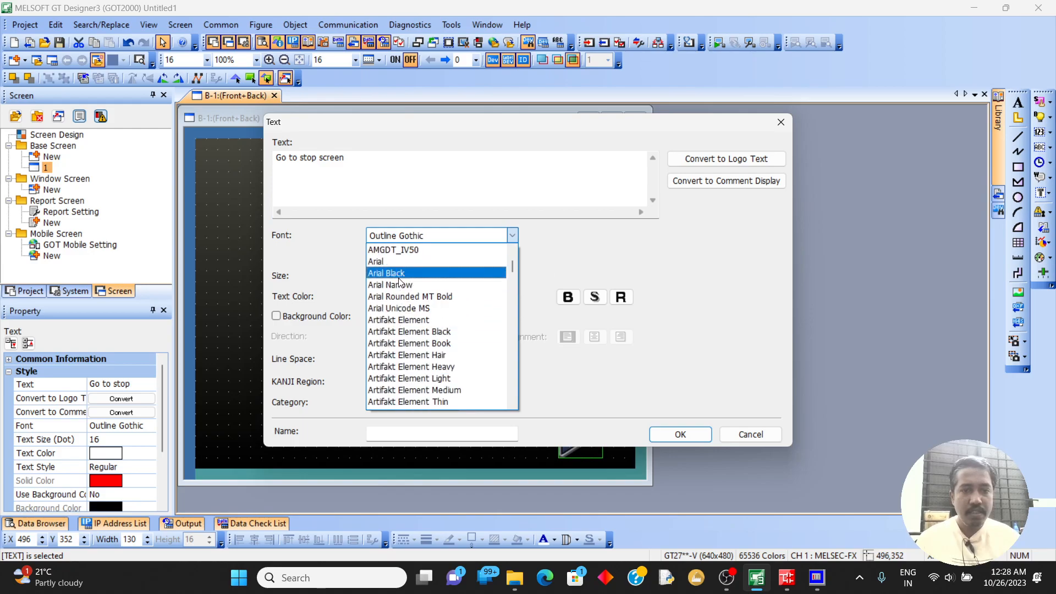
pyautogui.click(399, 278)
pyautogui.click(416, 275)
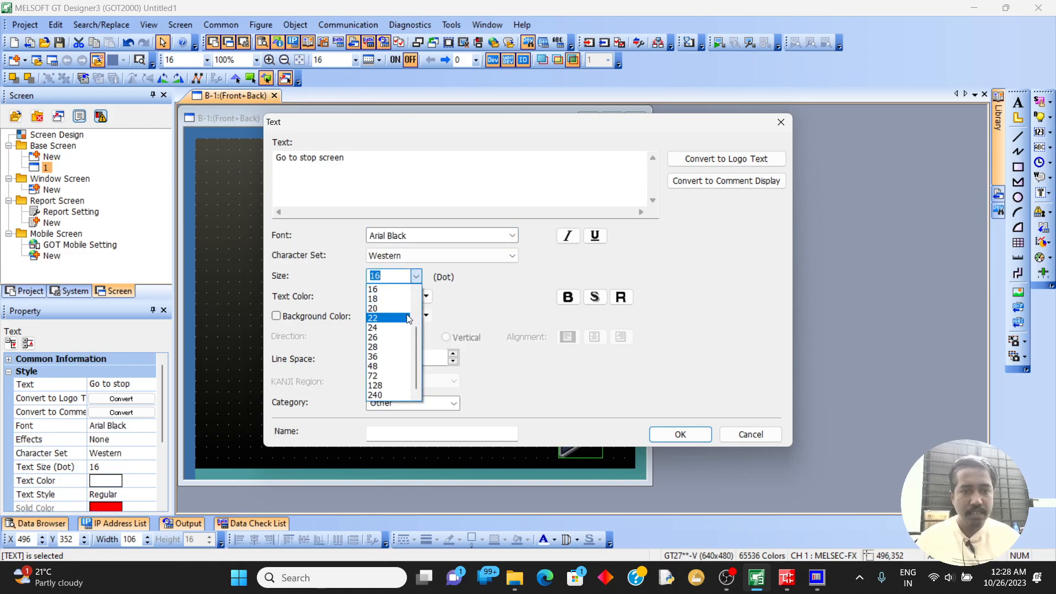
pyautogui.click(409, 308)
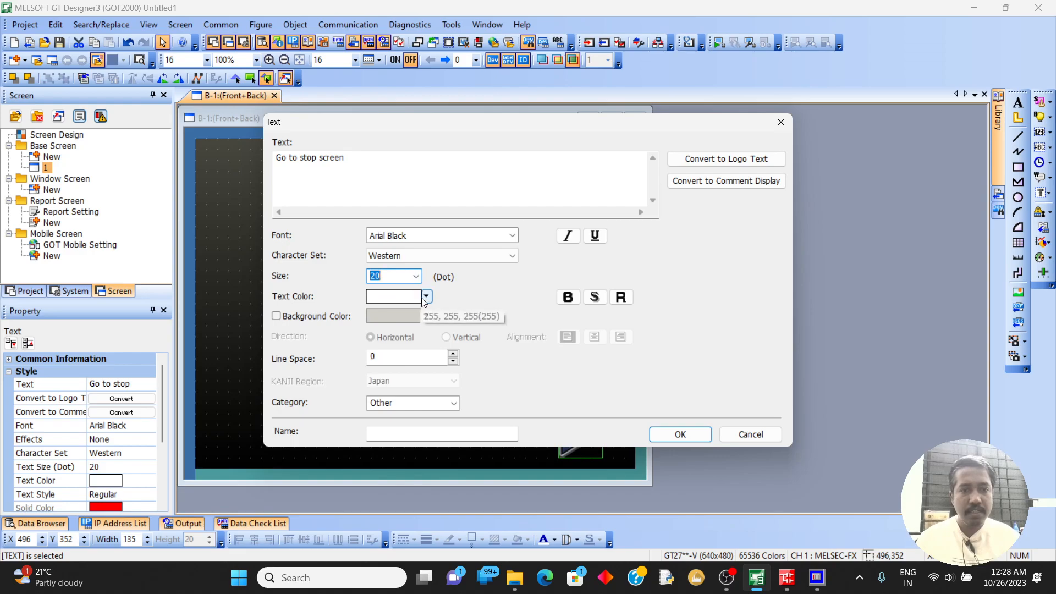
pyautogui.click(425, 297)
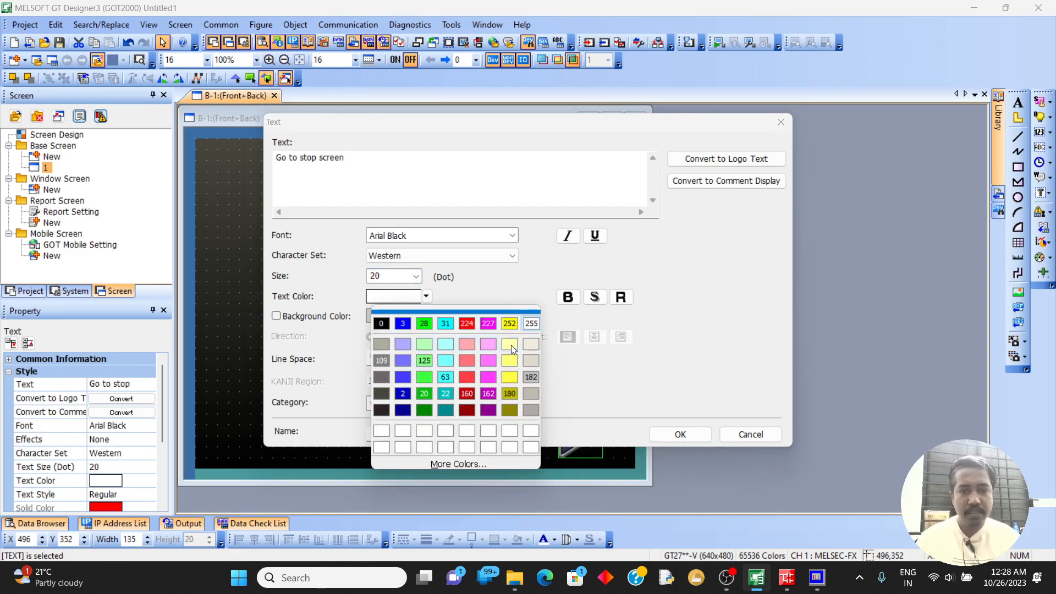
pyautogui.click(509, 345)
pyautogui.click(692, 434)
pyautogui.click(588, 351)
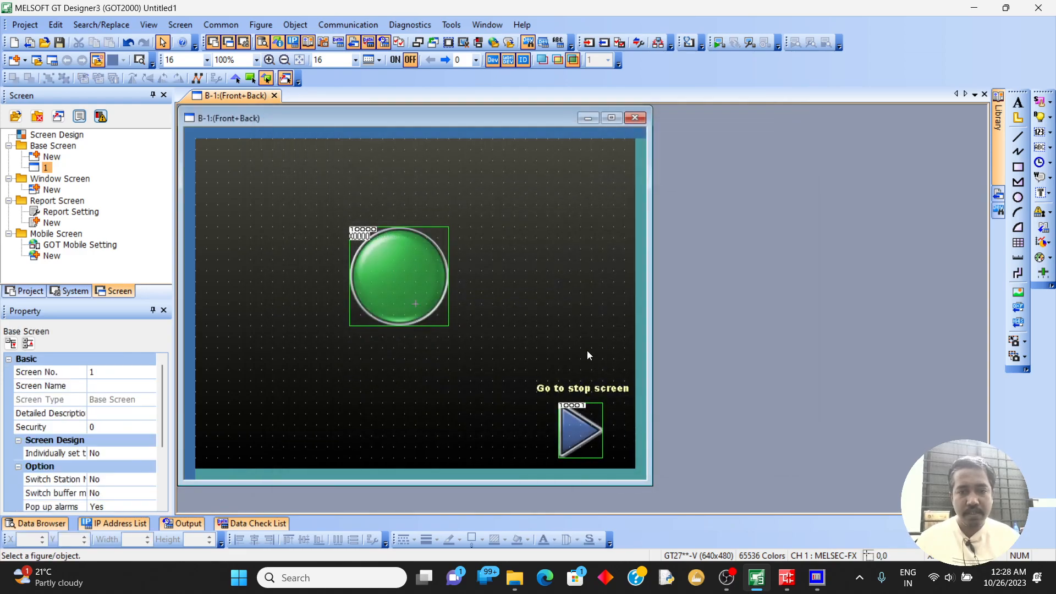
pyautogui.click(572, 391)
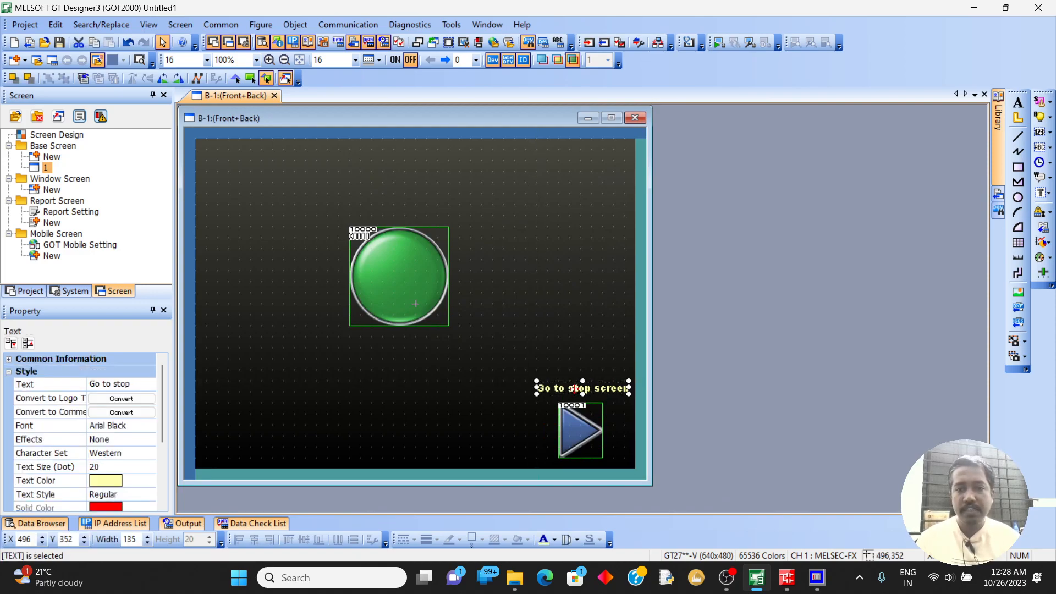
# Add the text "Start Push Button" above the green switch on base screen 1.
pyautogui.click(558, 210)
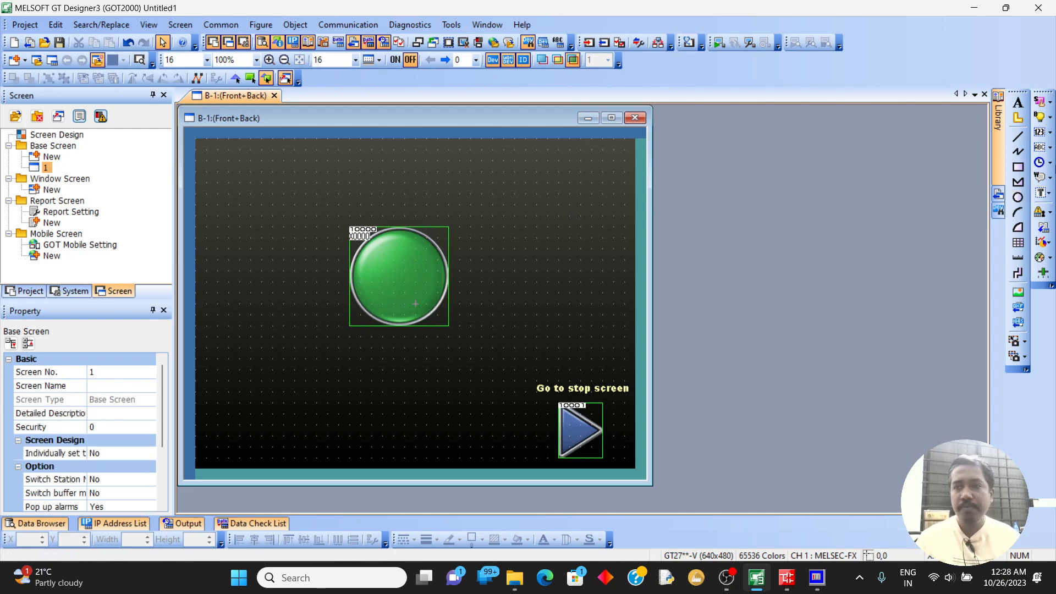
pyautogui.click(1017, 102)
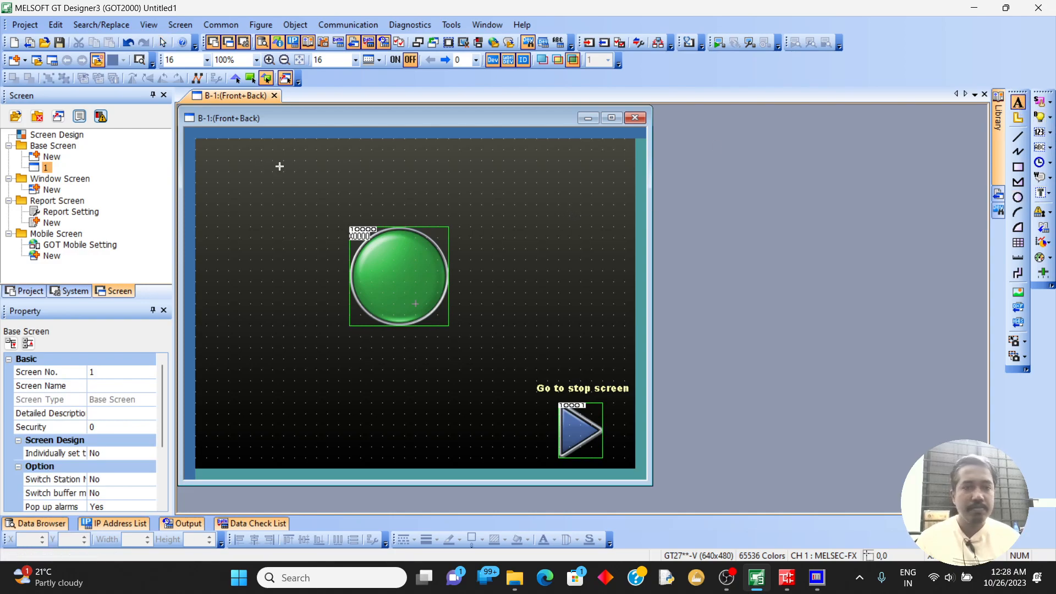
pyautogui.click(377, 202)
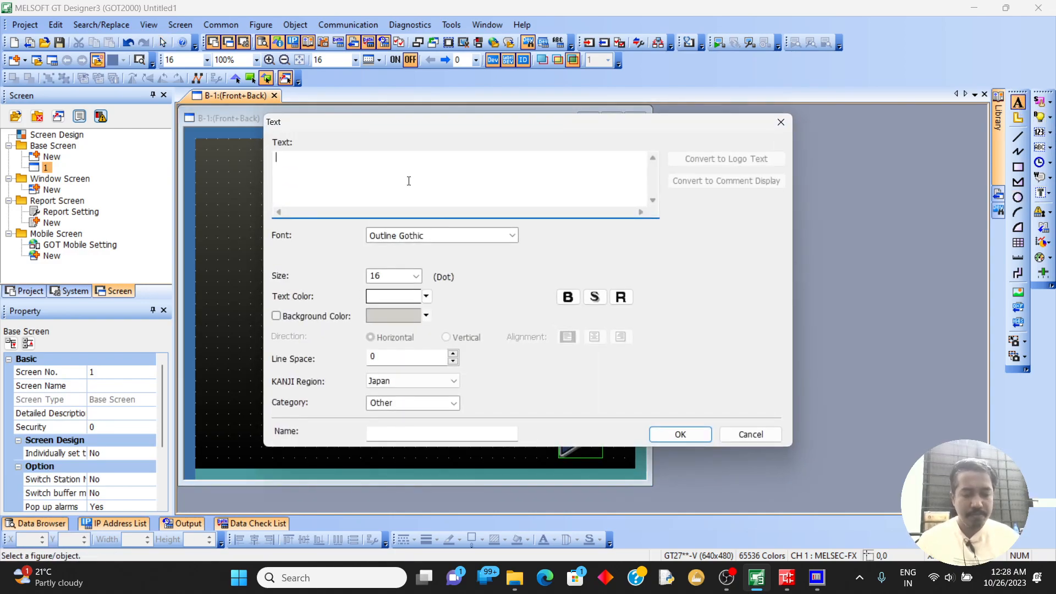
pyautogui.write('Sta')
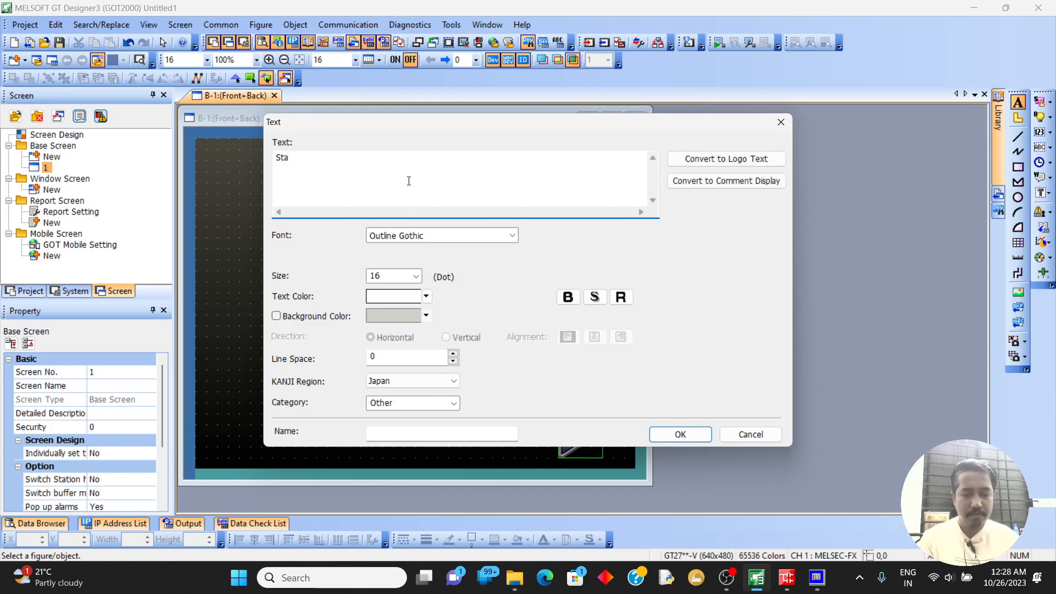
pyautogui.write('rt Push button')
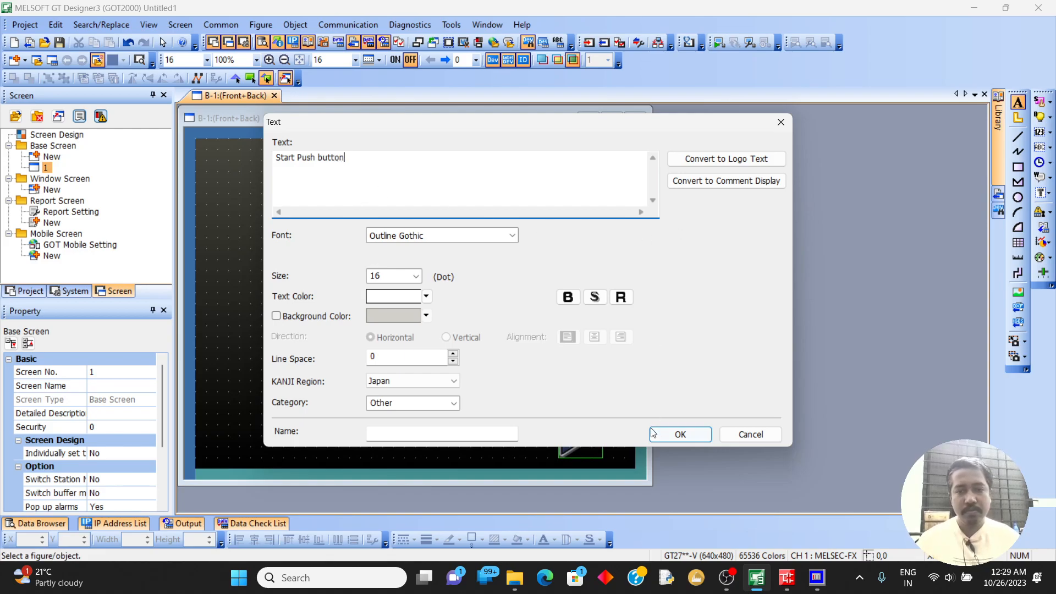
pyautogui.press('BackSpace')
pyautogui.press('BackSpace')
pyautogui.press('BackSpace')
pyautogui.press('BackSpace')
pyautogui.press('BackSpace')
pyautogui.press('BackSpace')
pyautogui.write('Button')
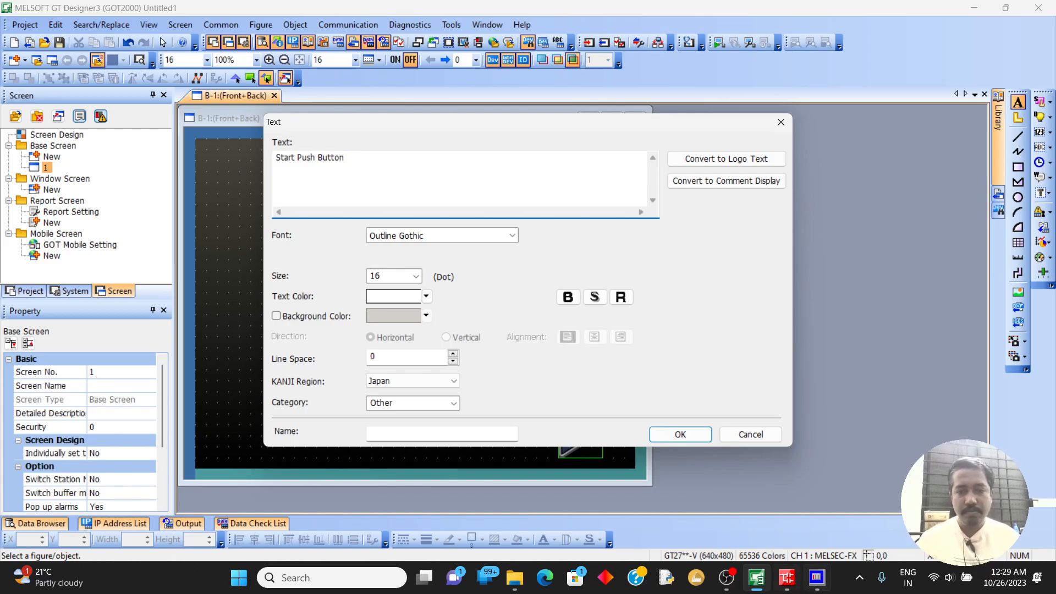
pyautogui.click(683, 435)
# Move the "Start Push Button" text to about X 64, Y 80 and the green switch below it to about X 64, Y 112.
pyautogui.moveTo(388, 165); pyautogui.dragTo(307, 198)
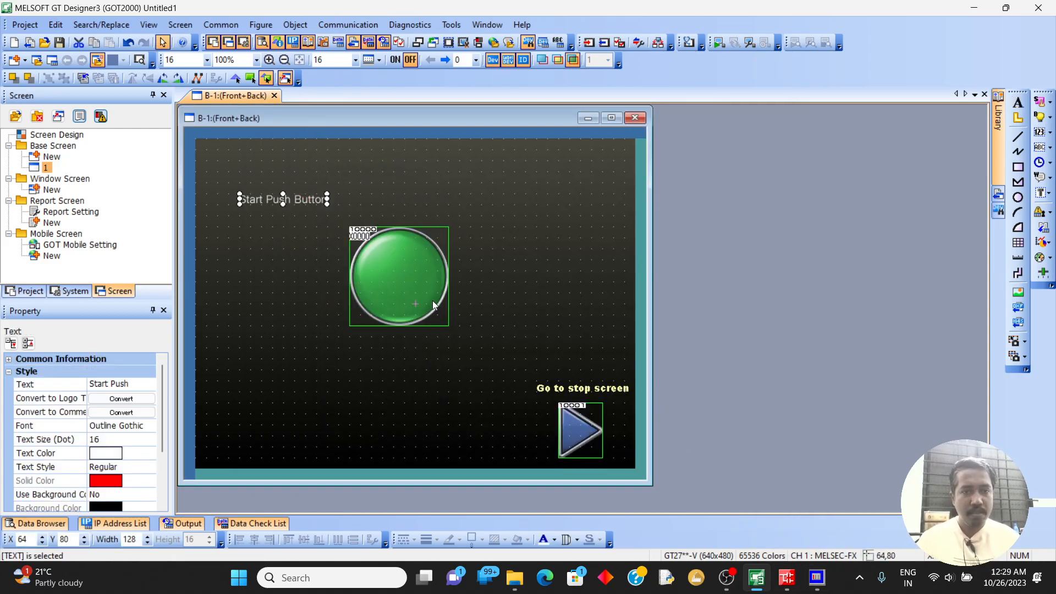
pyautogui.click(309, 286)
pyautogui.moveTo(388, 283); pyautogui.dragTo(278, 273)
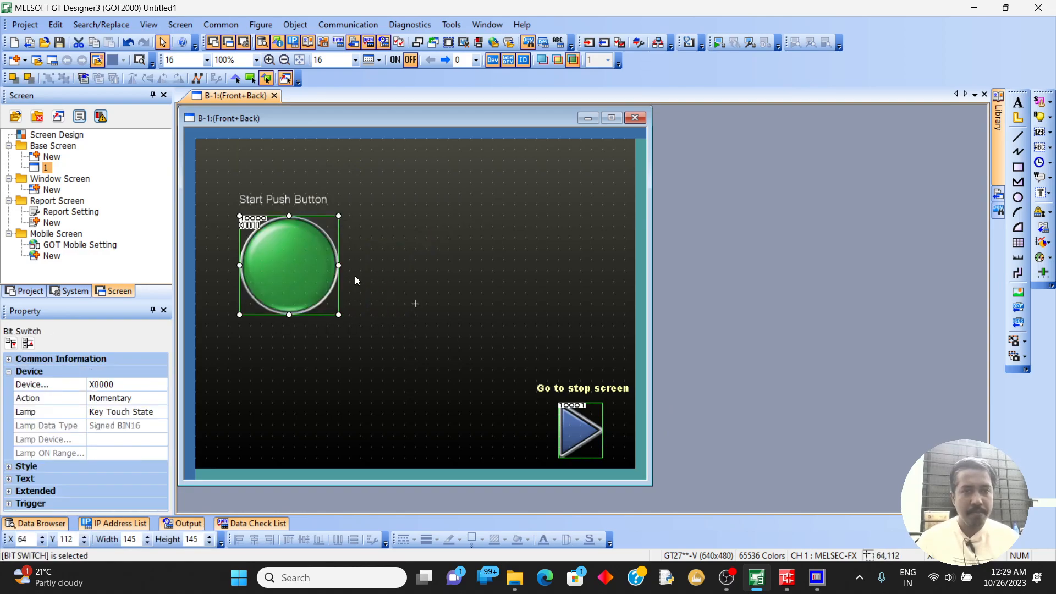
# Place a Bit Lamp of about 161 by 161 beside the green switch, at about X 304, Y 96.
pyautogui.click(1049, 121)
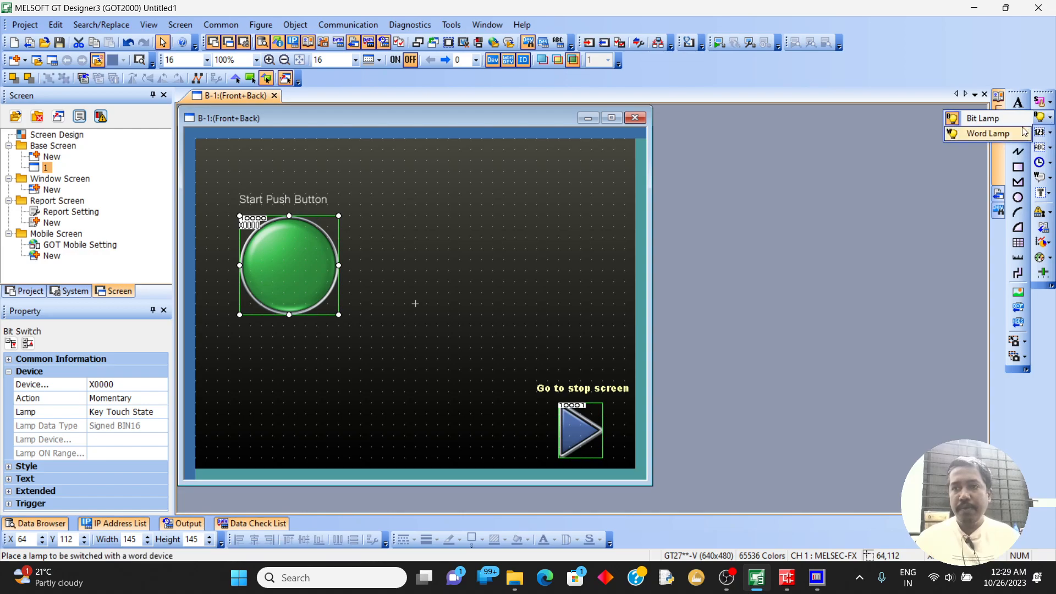
pyautogui.click(984, 118)
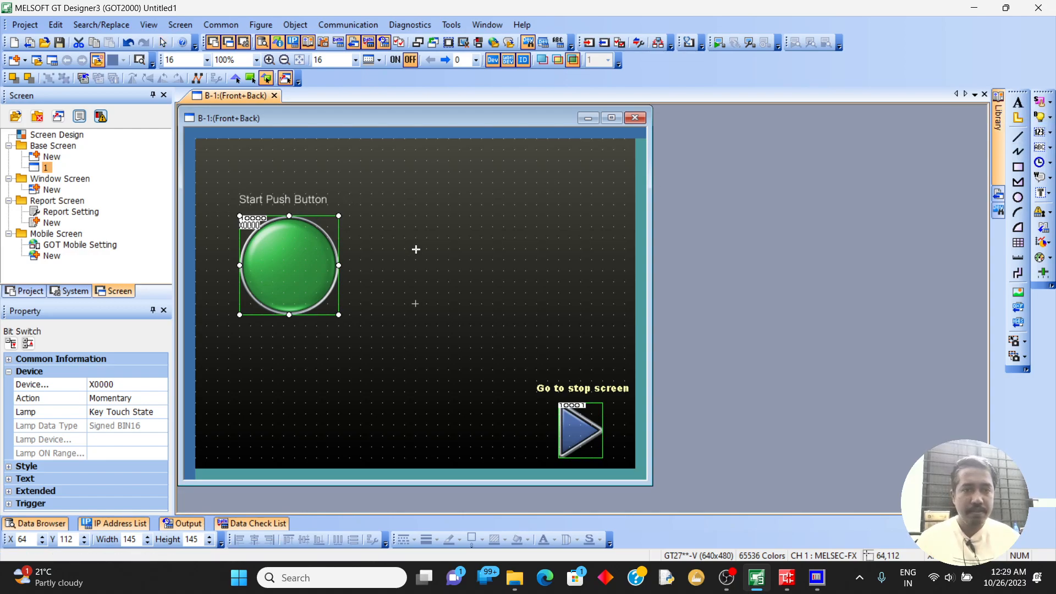
pyautogui.moveTo(405, 206); pyautogui.dragTo(515, 315)
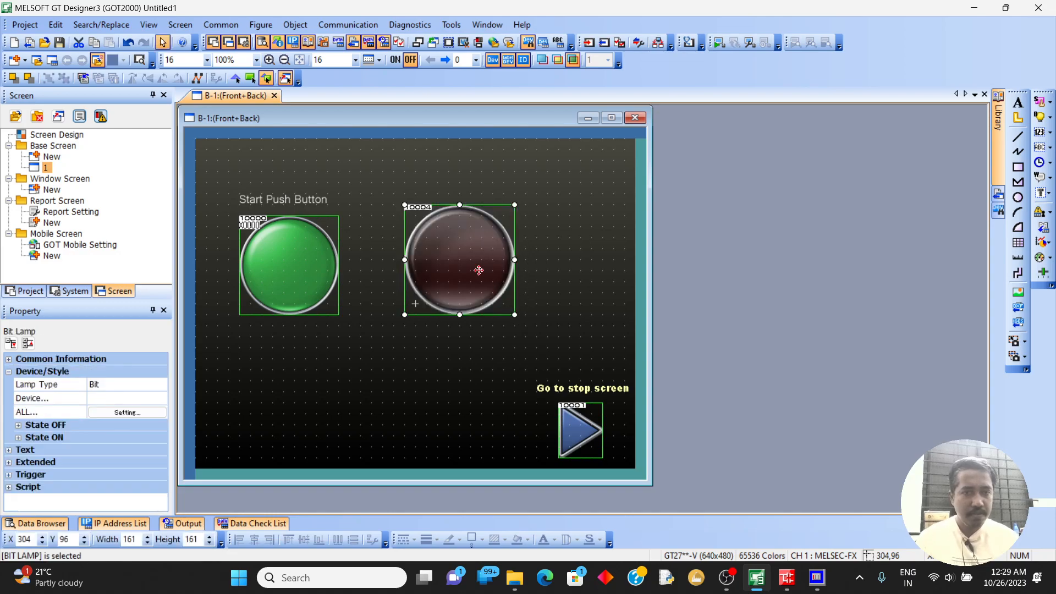
# Assign device Y0 to the bit lamp.
pyautogui.doubleClick(479, 275)
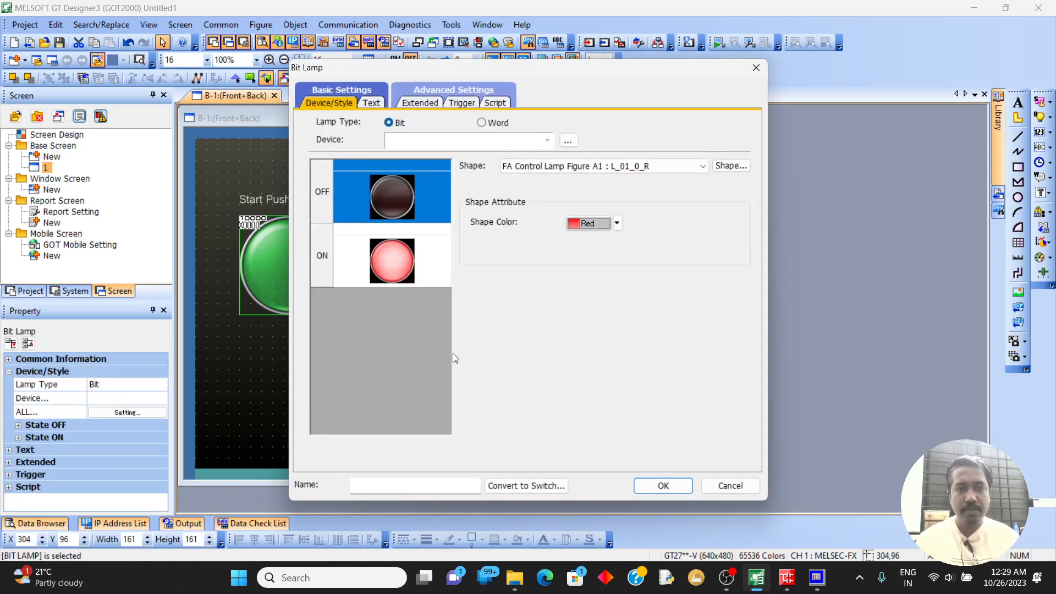
pyautogui.click(417, 142)
pyautogui.write('y0')
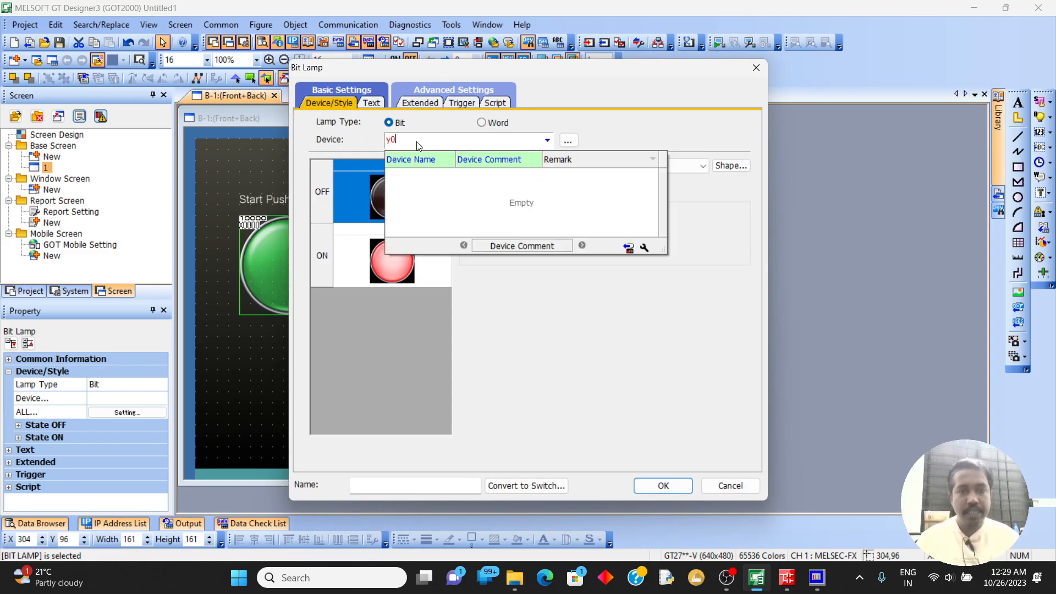
pyautogui.press('Return')
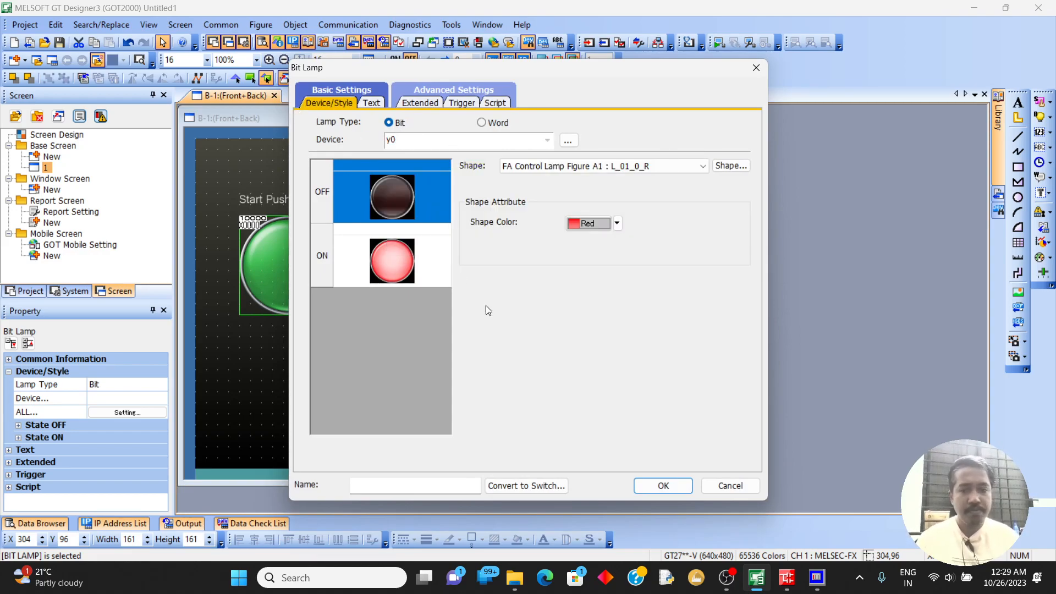
pyautogui.click(639, 488)
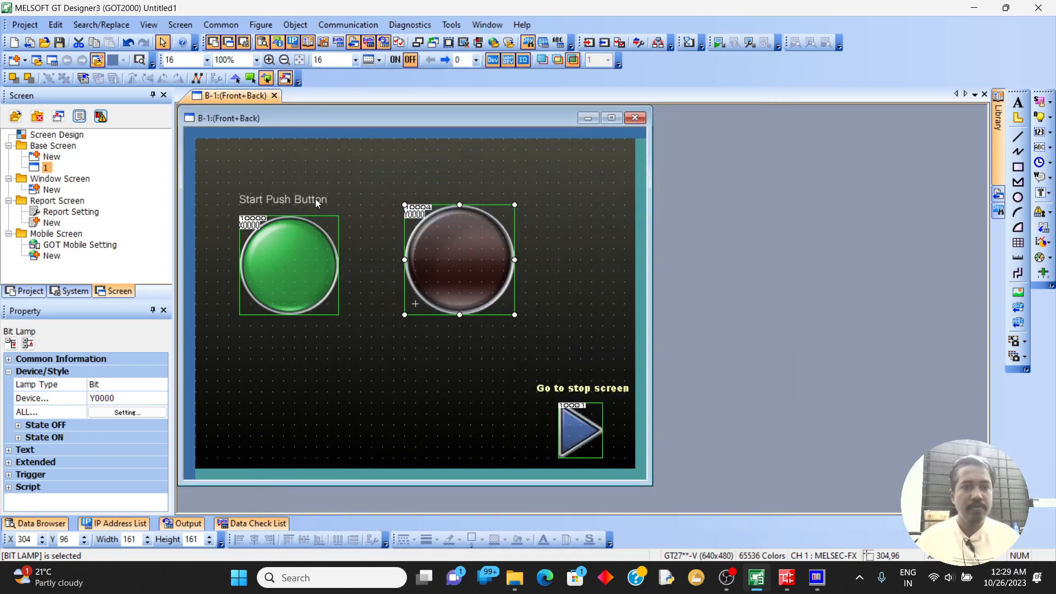
# Copy the "Start Push Button" text and place the duplicate just above the lamp, at about X 304, Y 64.
pyautogui.click(315, 200)
pyautogui.hotkey('ctrl', 'c')
pyautogui.hotkey('ctrl', 'v')
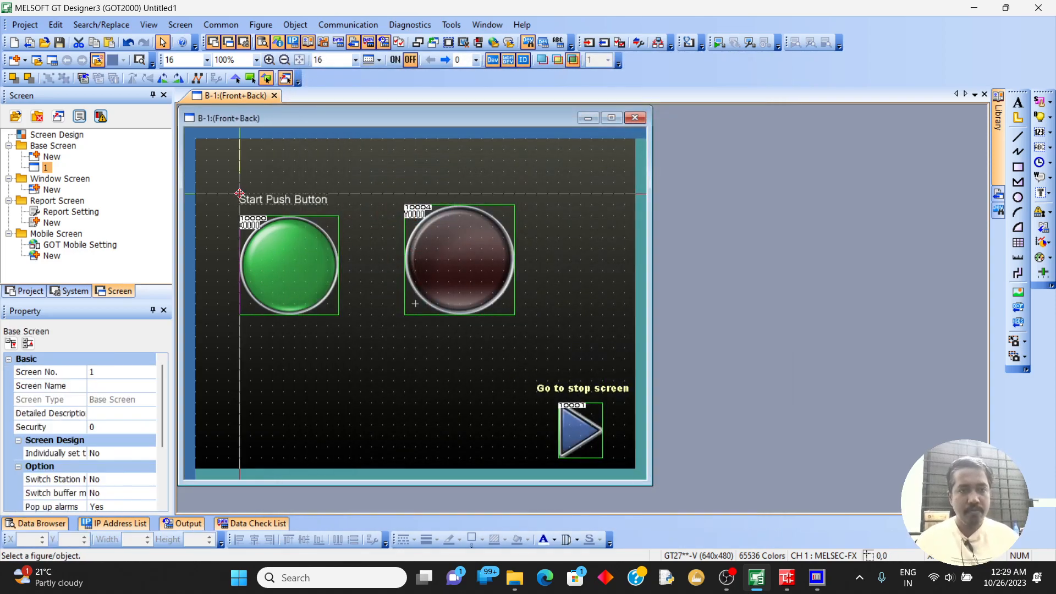
pyautogui.click(405, 188)
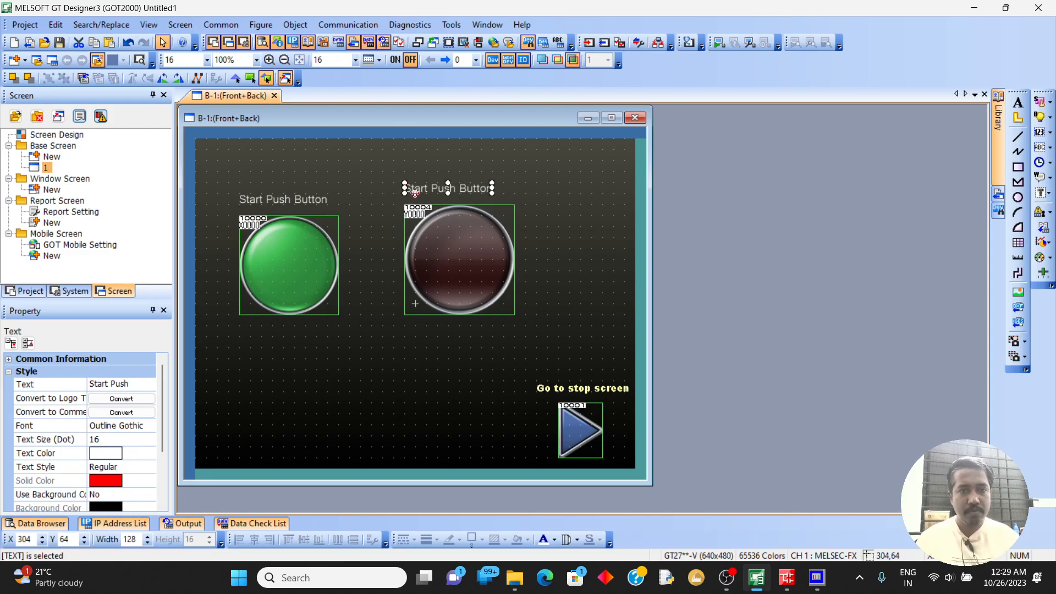
# Change the duplicated text above the lamp to "Lamp".
pyautogui.doubleClick(417, 194)
pyautogui.hotkey('ctrl', 'a')
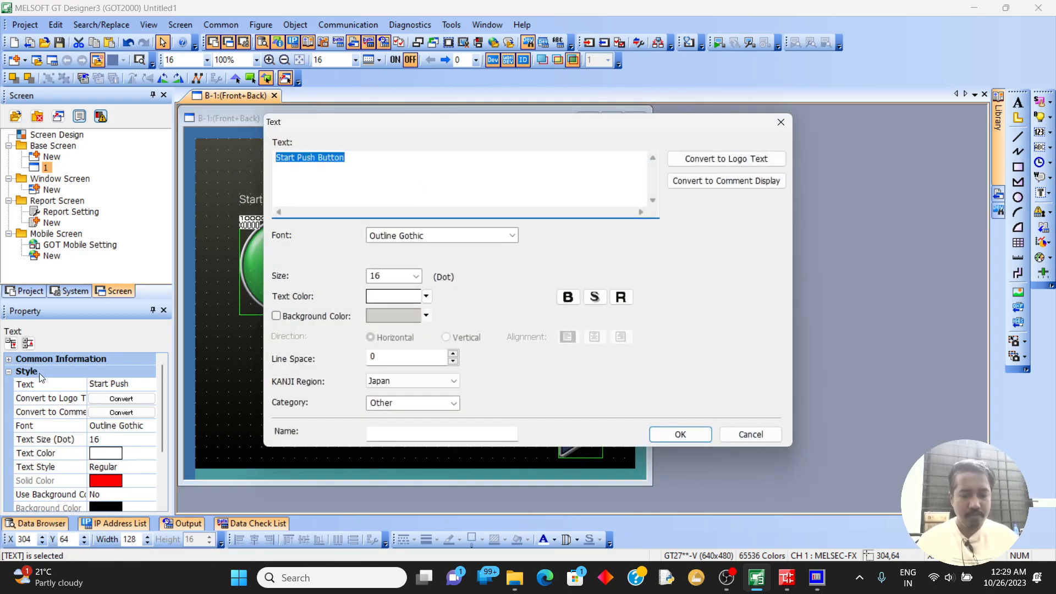
pyautogui.press('BackSpace')
pyautogui.write('Lamp')
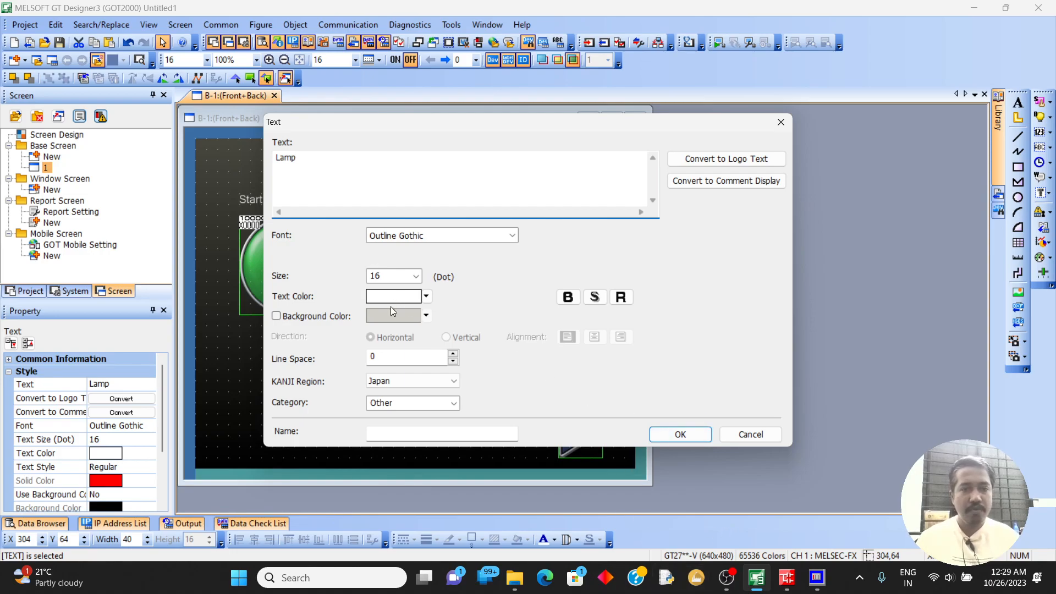
pyautogui.click(681, 434)
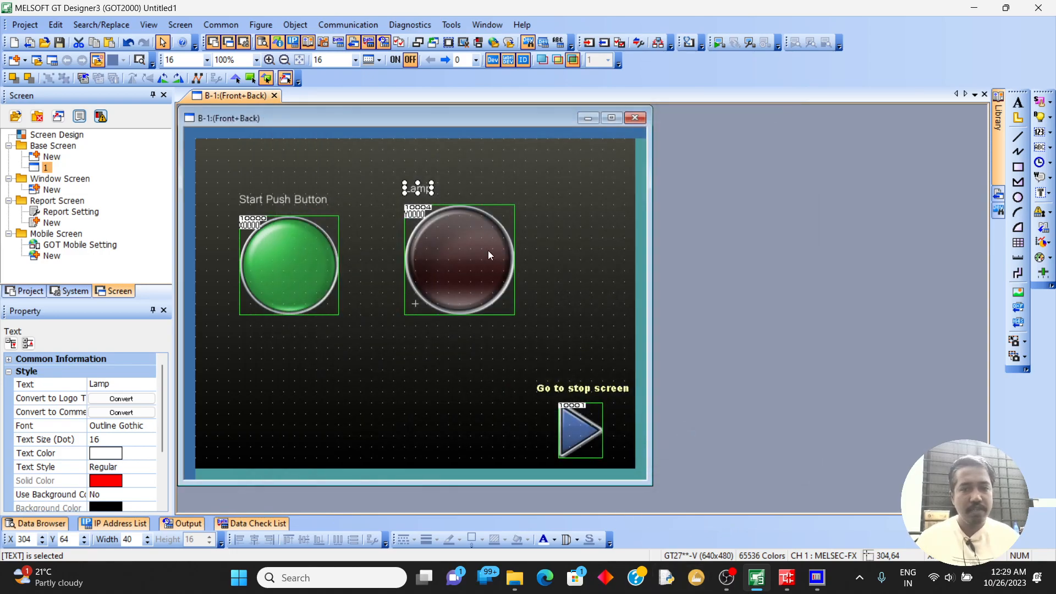
pyautogui.click(526, 227)
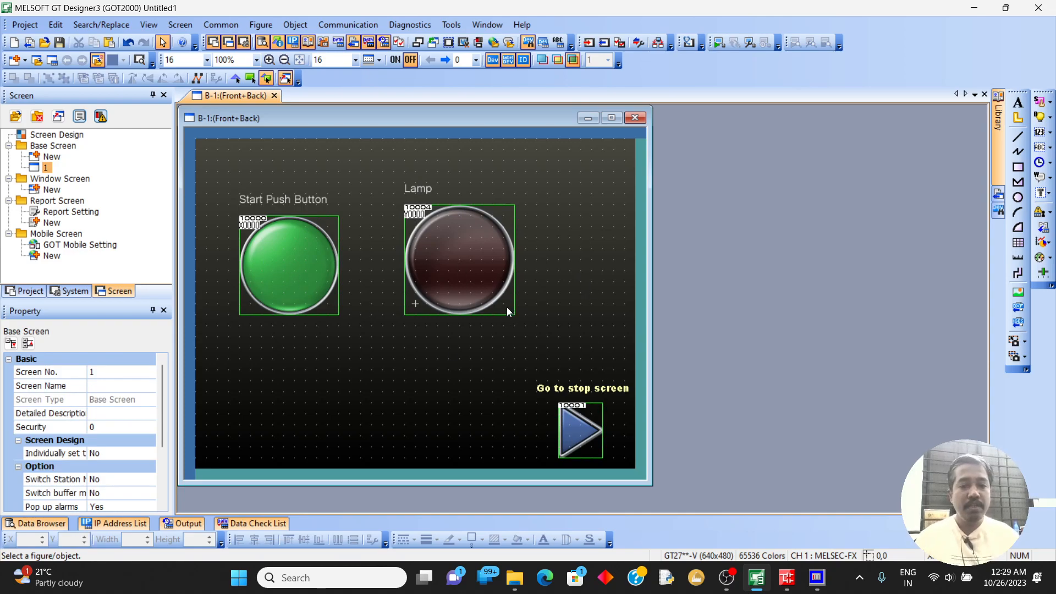
# Create base screen 2 and copy all objects from base screen 1 onto it.
pyautogui.hotkey('ctrl', 'a')
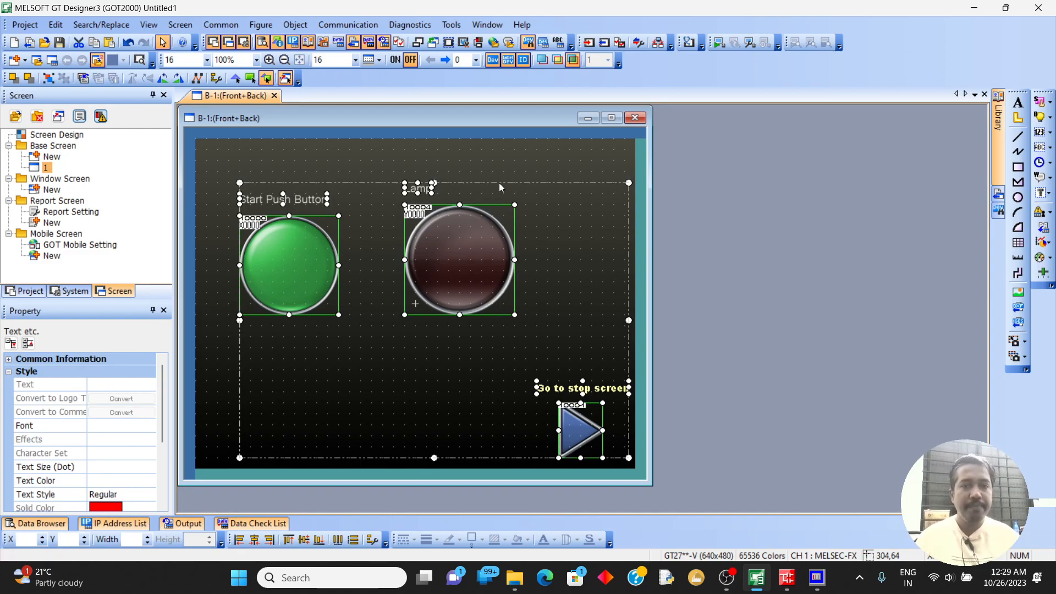
pyautogui.click(509, 173)
pyautogui.rightClick(36, 167)
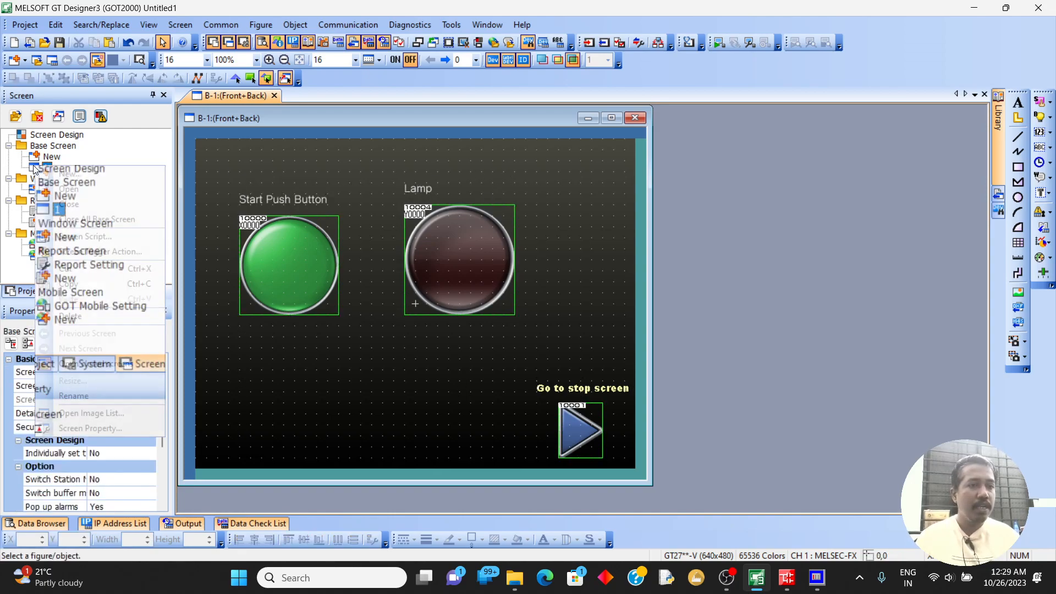
pyautogui.click(91, 175)
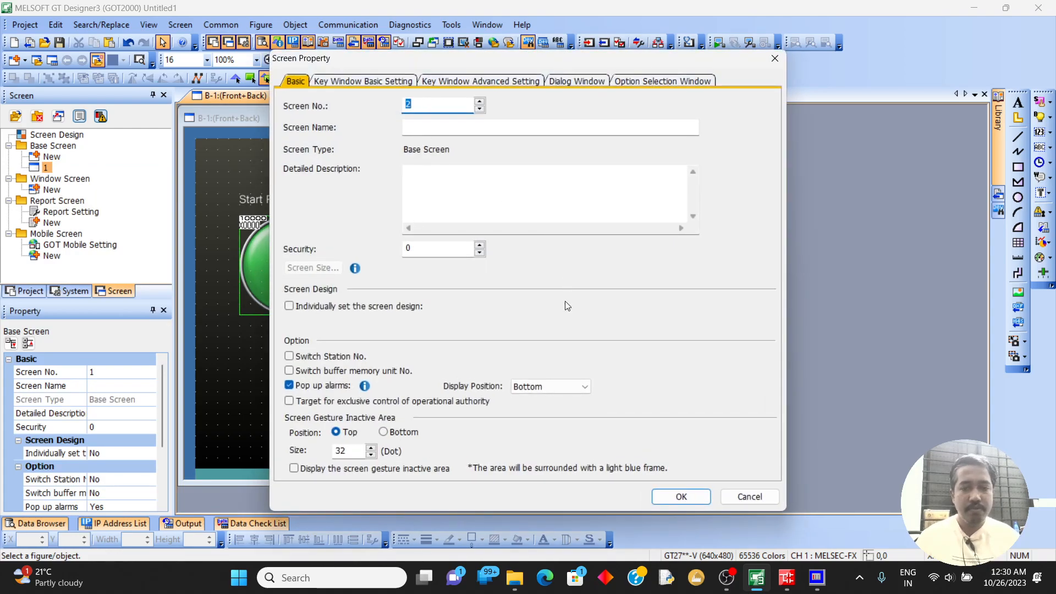
pyautogui.click(669, 500)
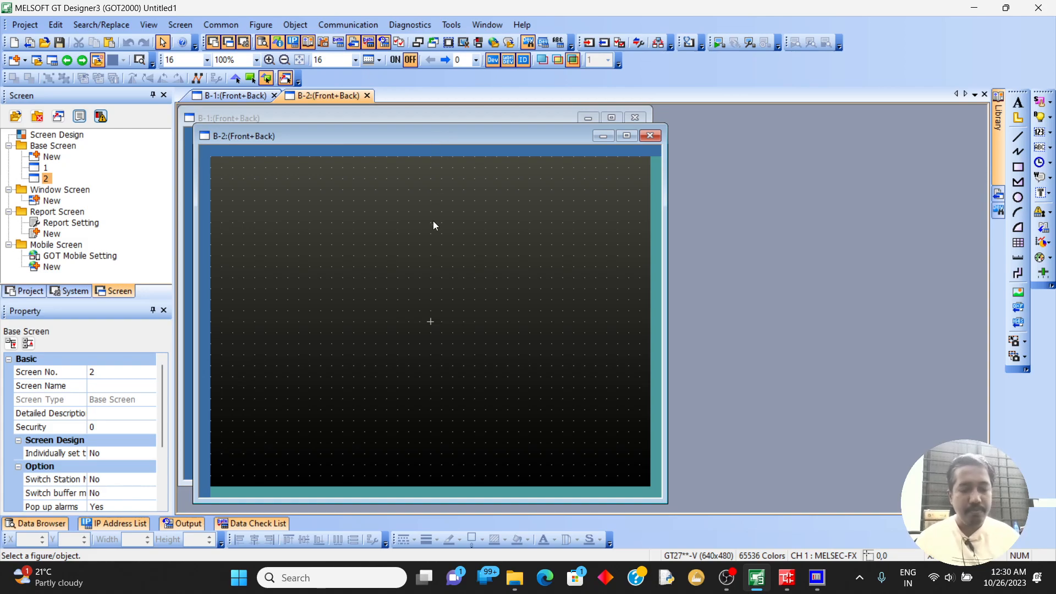
pyautogui.hotkey('ctrl', 'v')
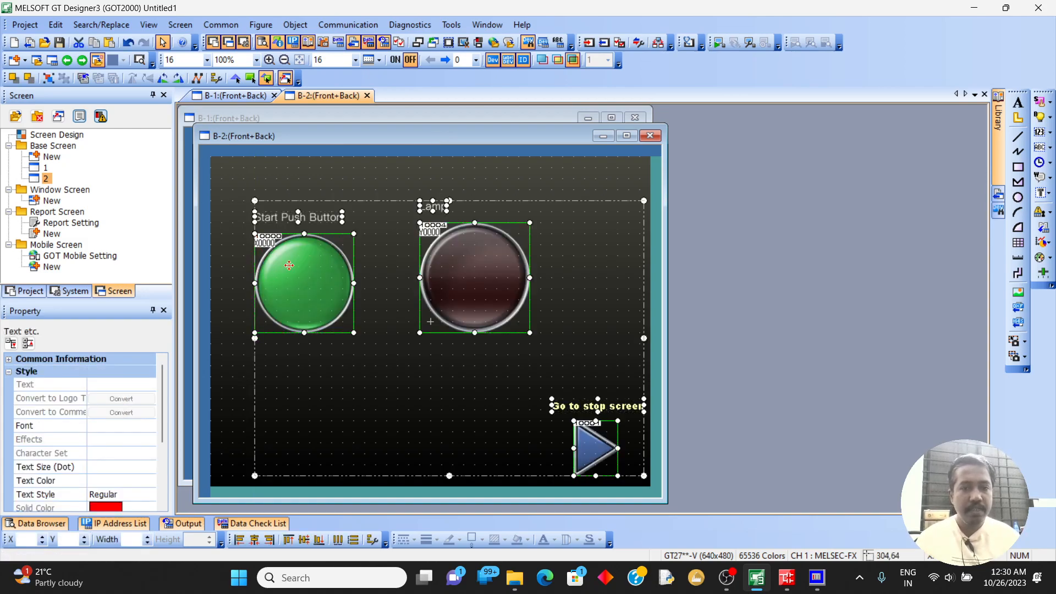
pyautogui.click(569, 195)
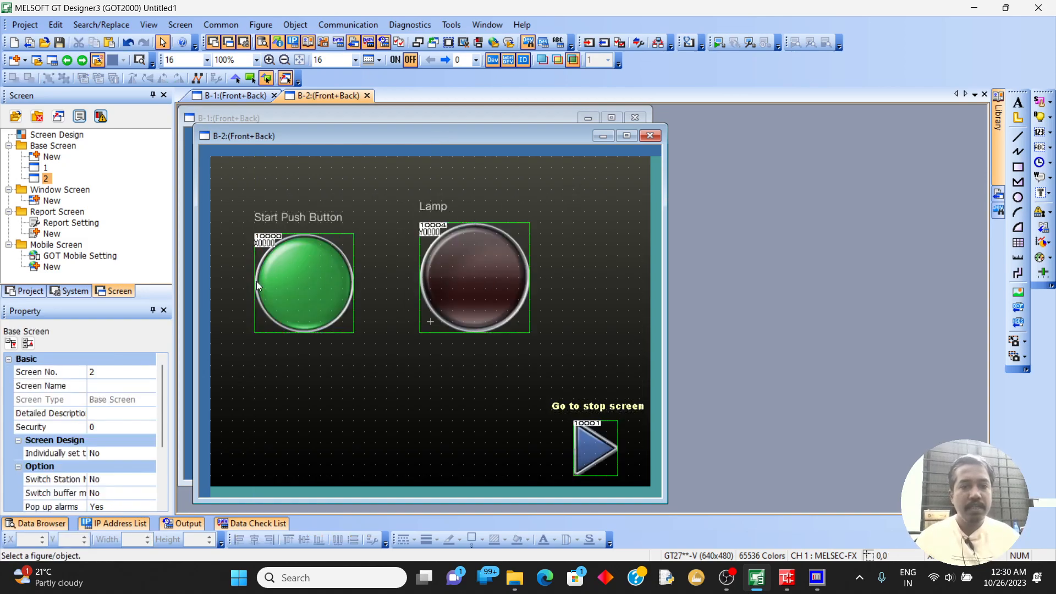
pyautogui.doubleClick(295, 283)
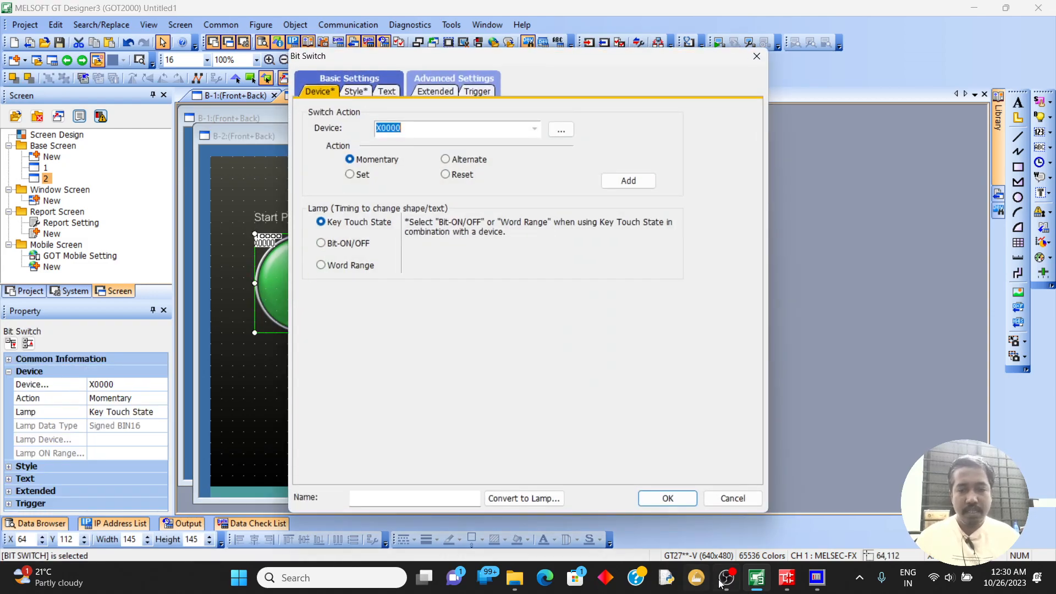
pyautogui.moveTo(717, 588)
pyautogui.click(741, 503)
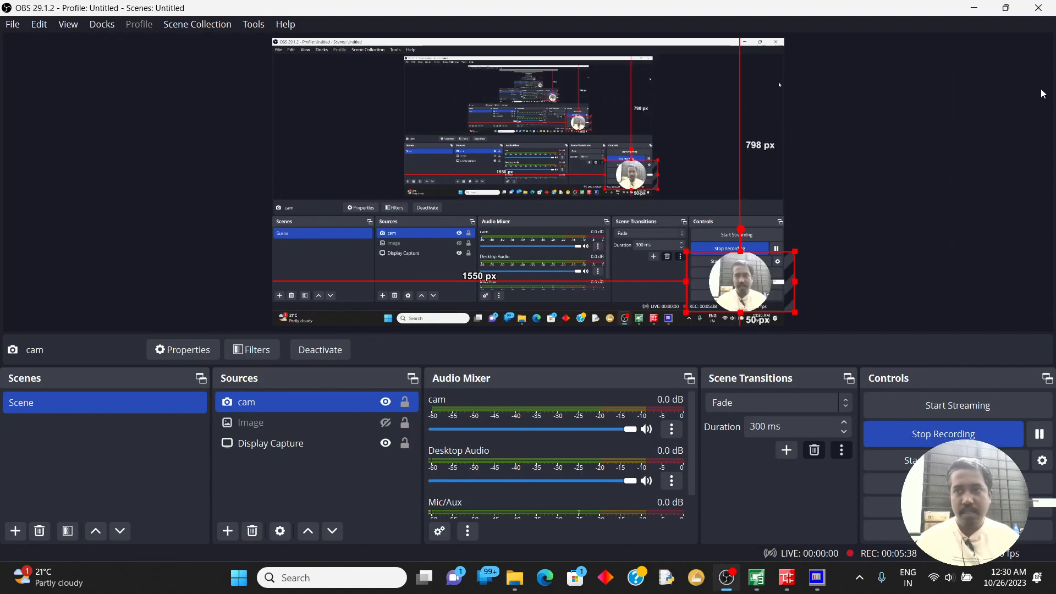
pyautogui.click(974, 7)
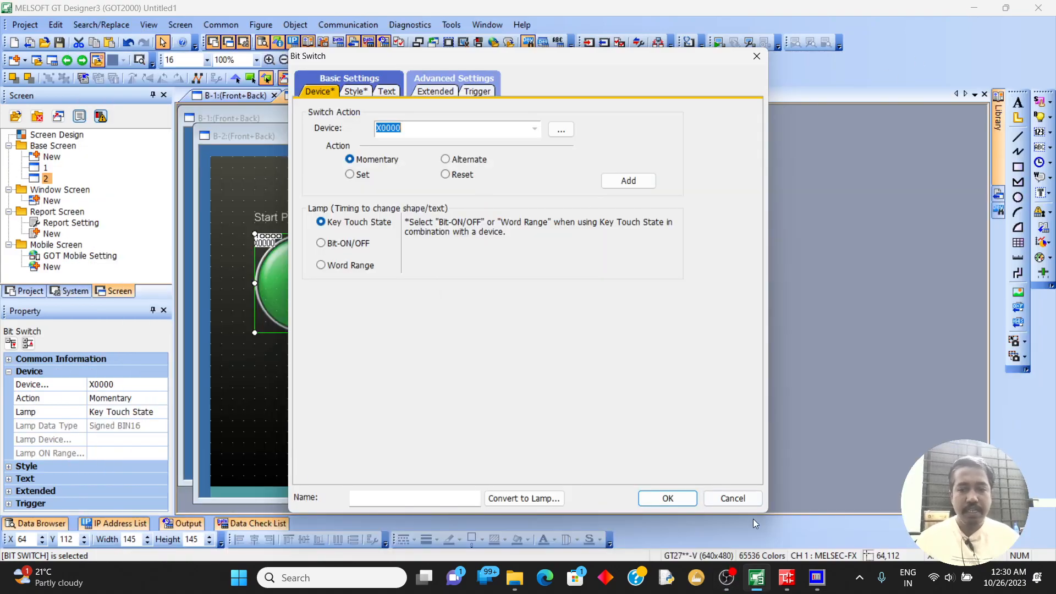
pyautogui.click(731, 496)
# Set the device of the green switch on base screen 2 to X1.
pyautogui.doubleClick(299, 310)
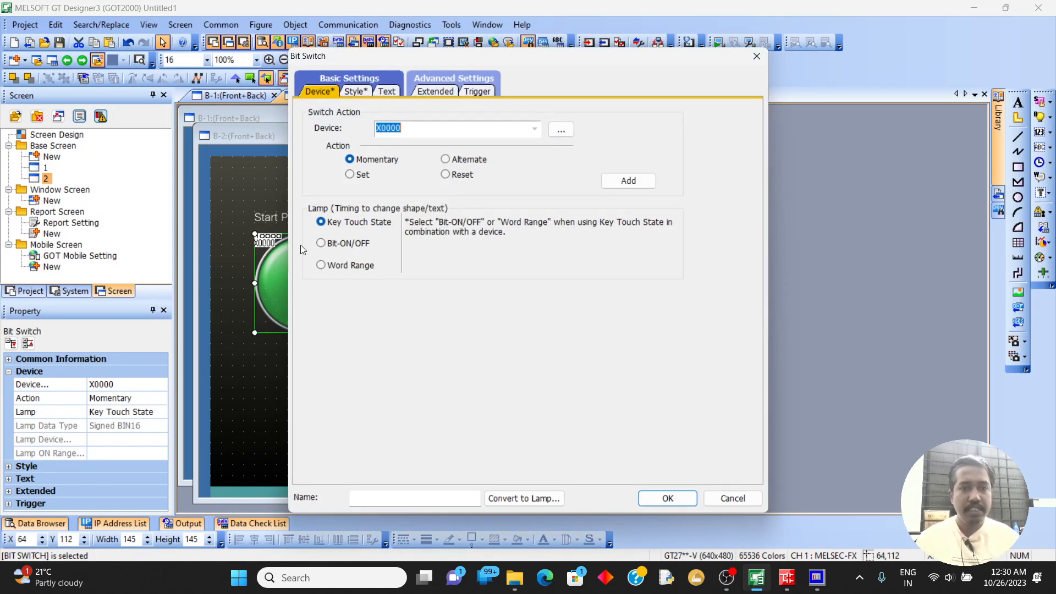
pyautogui.write('x1')
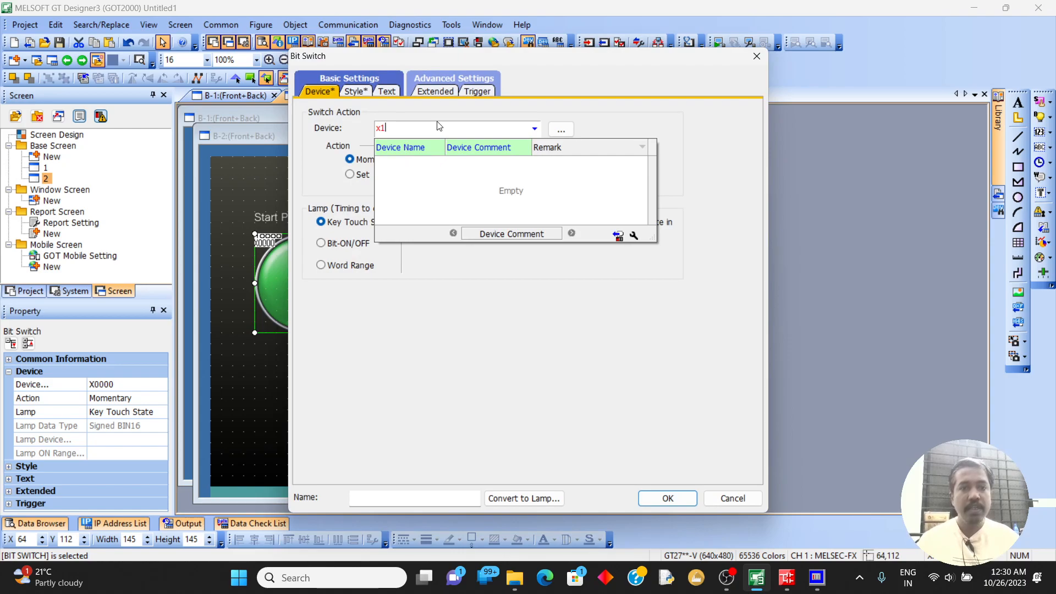
pyautogui.click(362, 94)
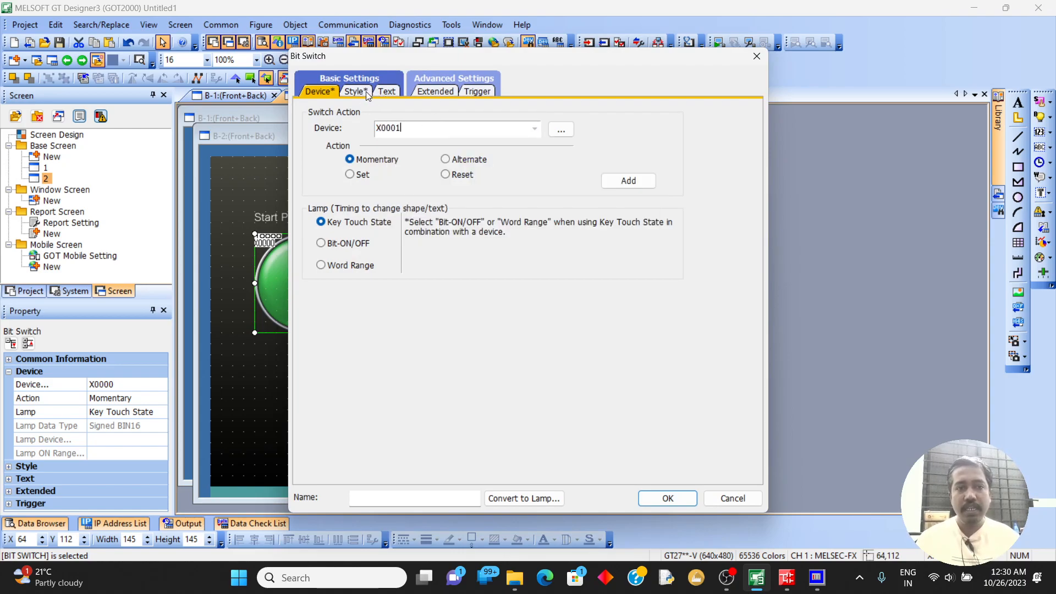
# Set the shape color of the X1 switch on base screen 2 to Red for both Key Touch OFF and ON.
pyautogui.click(362, 94)
pyautogui.click(622, 211)
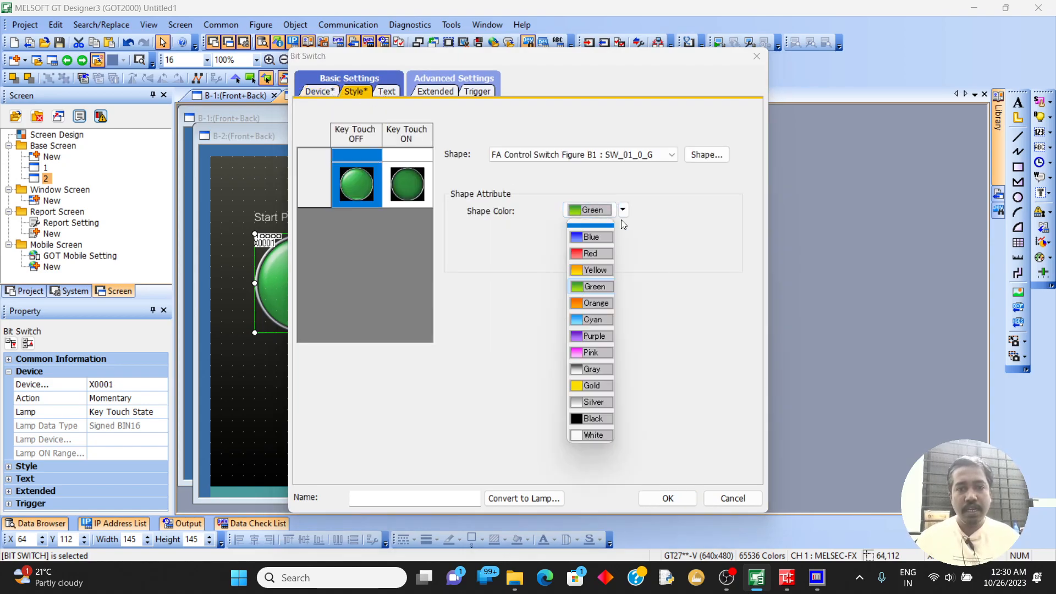
pyautogui.click(600, 260)
pyautogui.click(411, 189)
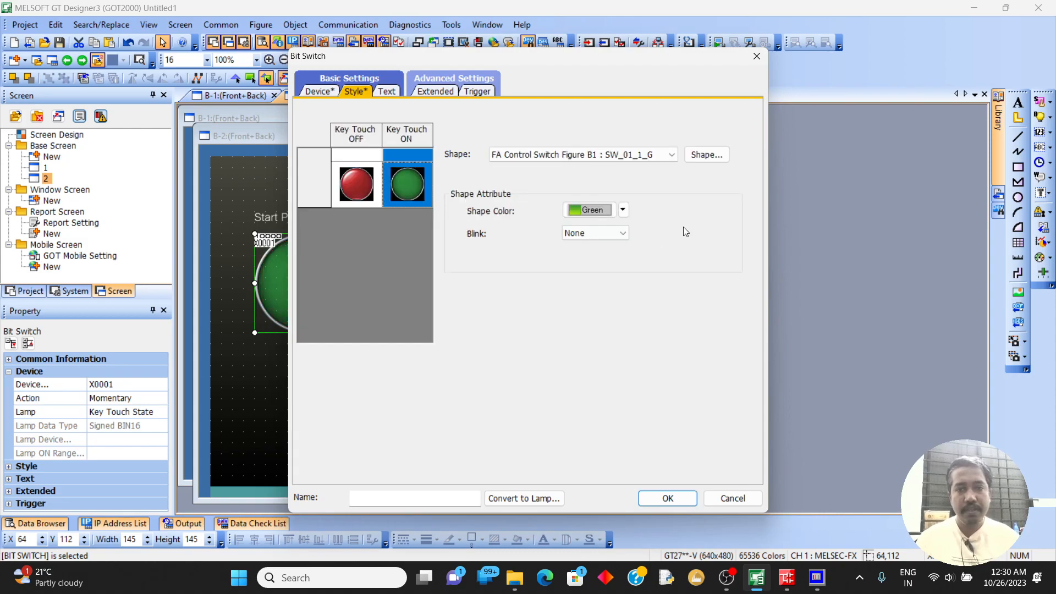
pyautogui.click(623, 211)
pyautogui.click(605, 255)
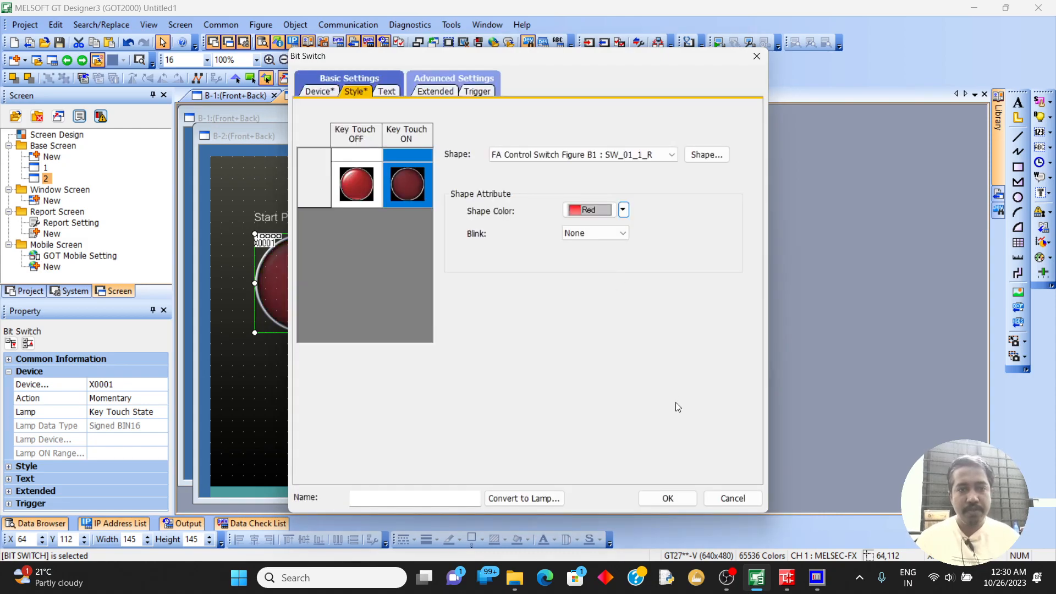
pyautogui.click(667, 498)
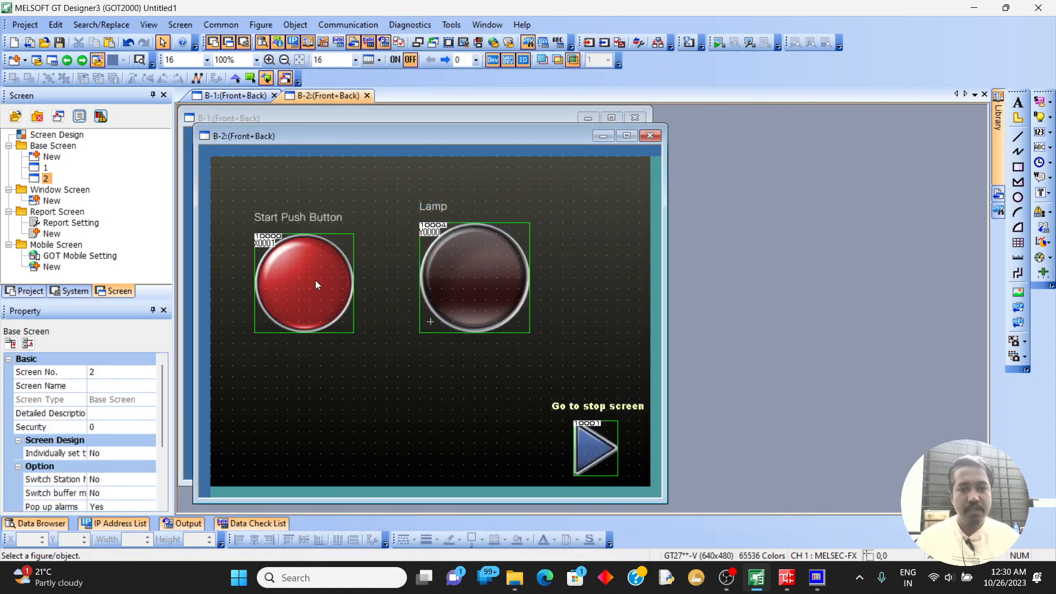
# Change the screen-change switch on base screen 2 to left-pointing arrows from FA Control Switch Figure A2, shape 65 for OFF and 66 for ON.
pyautogui.click(492, 296)
pyautogui.click(605, 437)
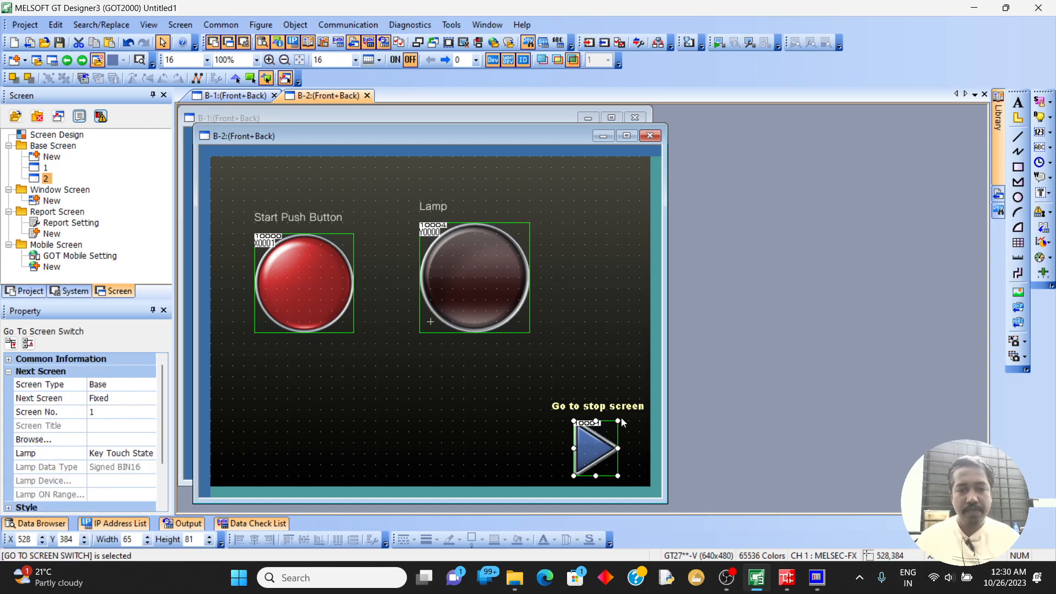
pyautogui.doubleClick(594, 442)
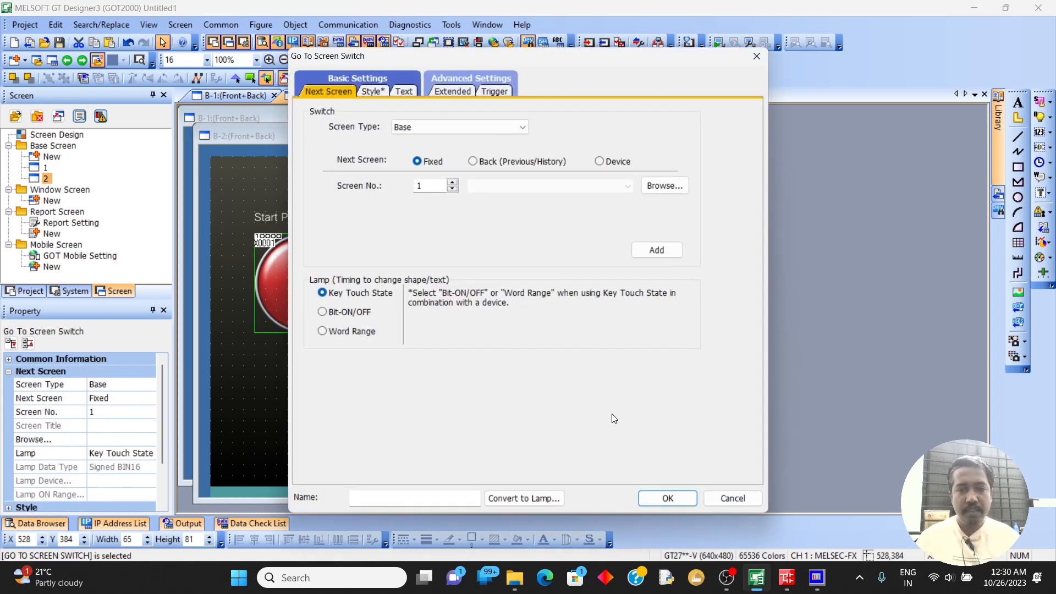
pyautogui.click(372, 91)
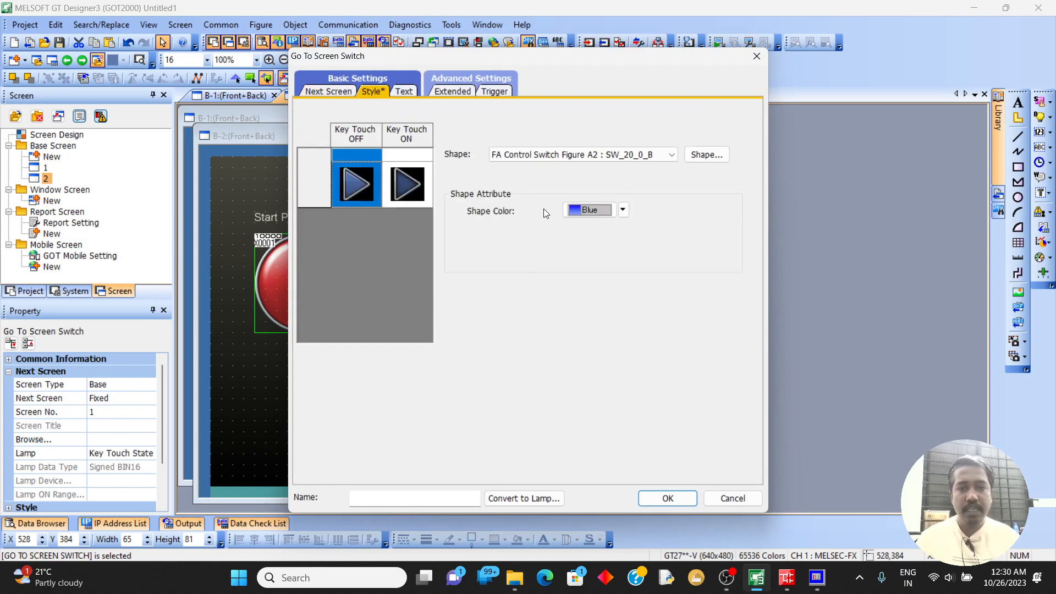
pyautogui.click(638, 158)
pyautogui.click(641, 158)
pyautogui.click(706, 156)
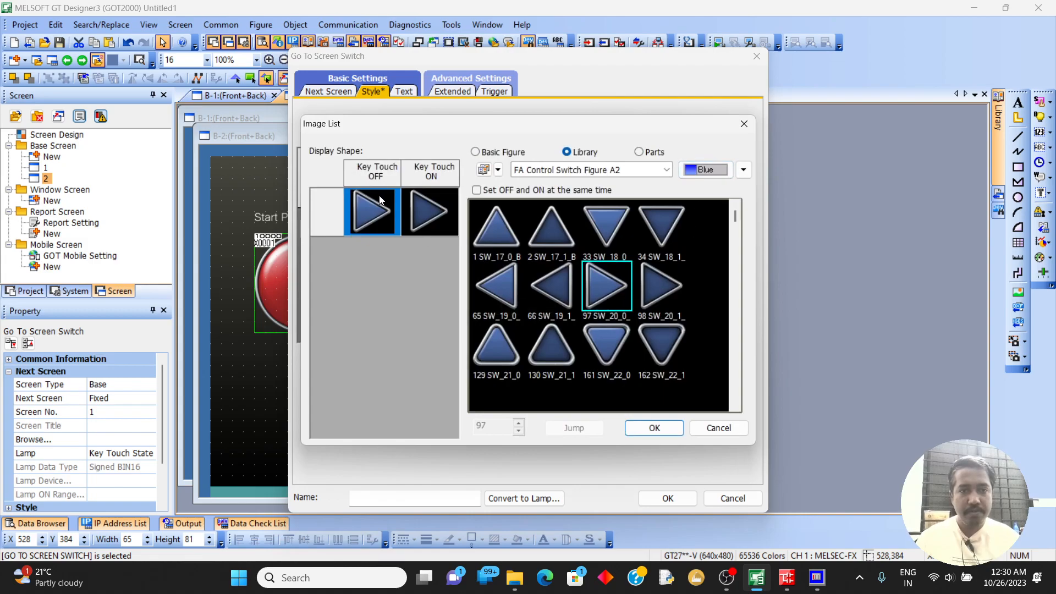
pyautogui.click(520, 287)
pyautogui.click(417, 199)
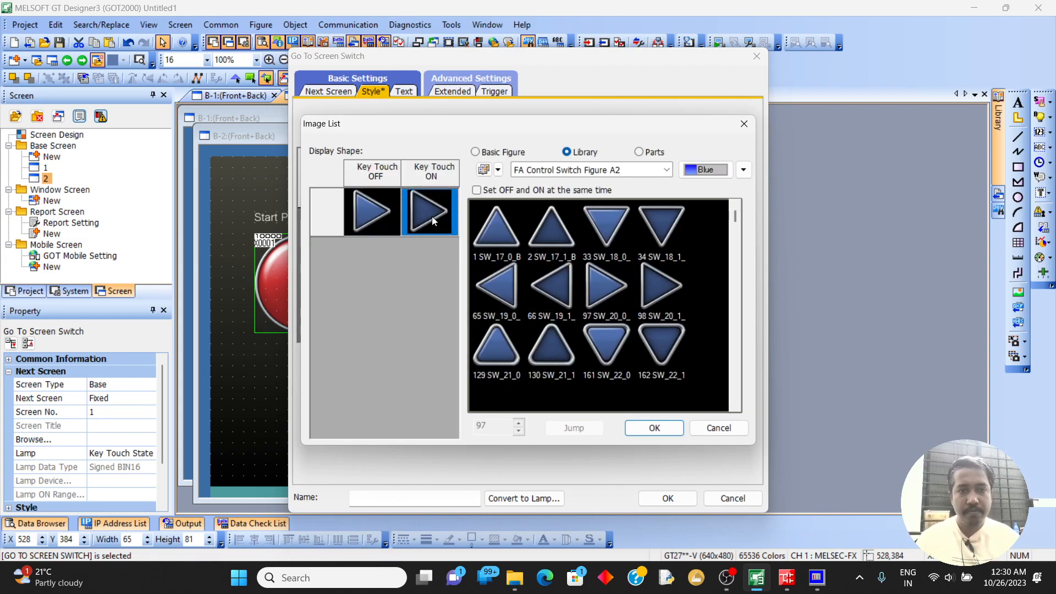
pyautogui.click(543, 285)
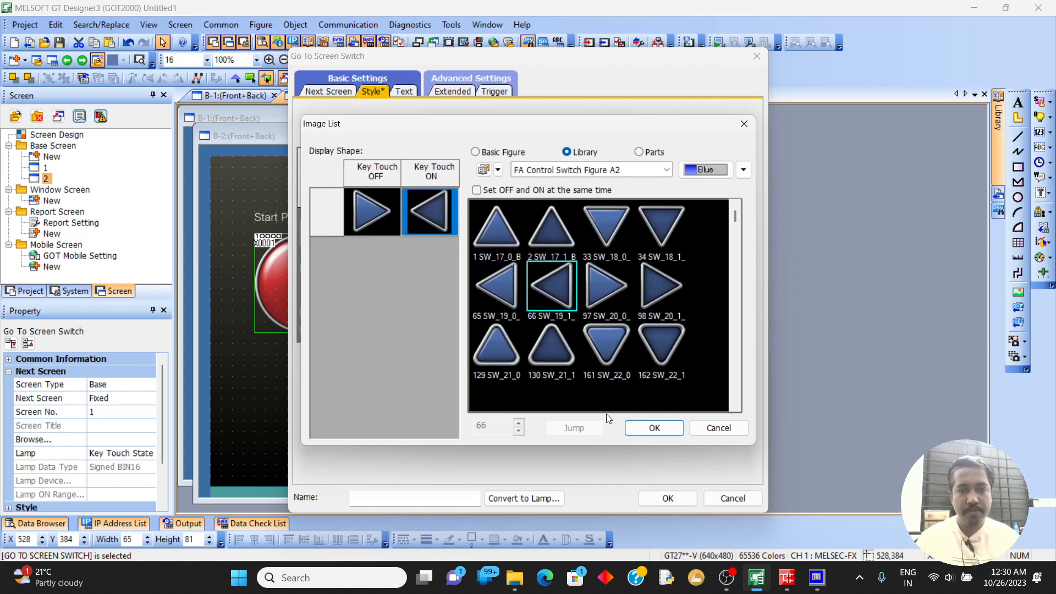
pyautogui.click(384, 221)
pyautogui.click(501, 300)
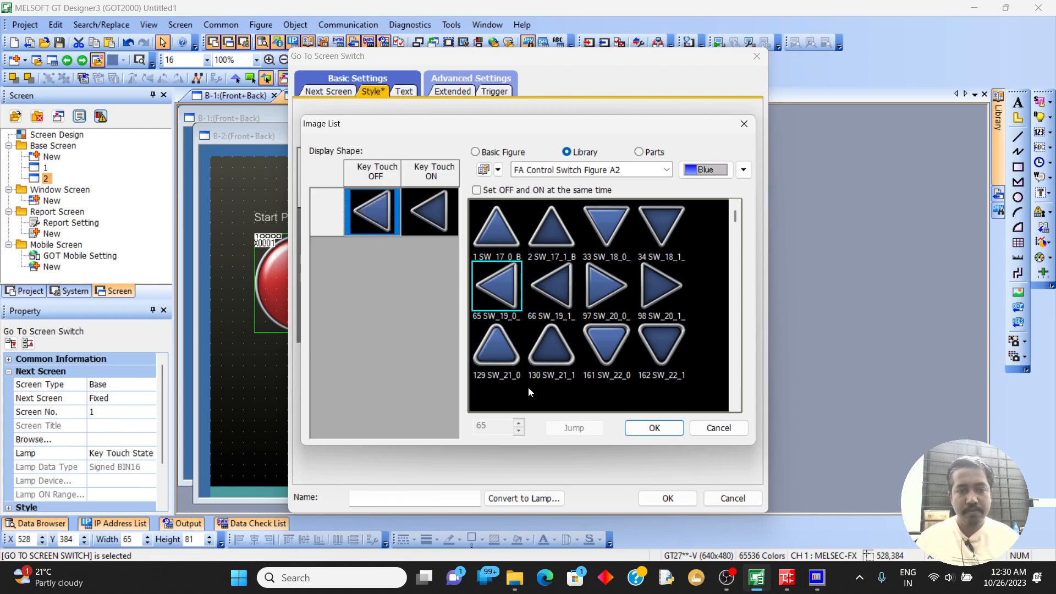
pyautogui.click(654, 428)
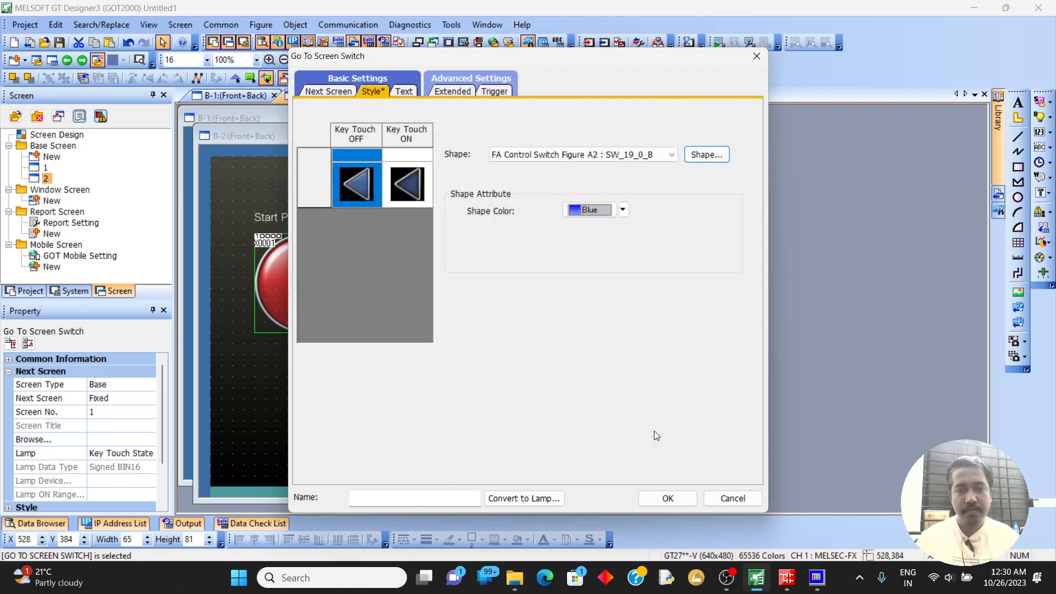
pyautogui.click(662, 498)
pyautogui.doubleClick(598, 458)
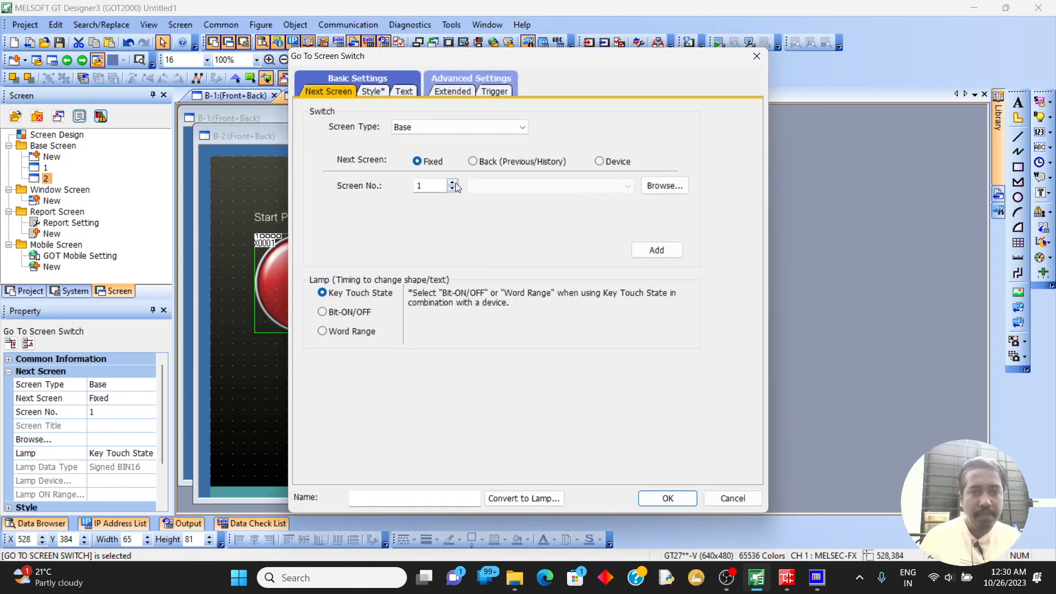
pyautogui.click(682, 495)
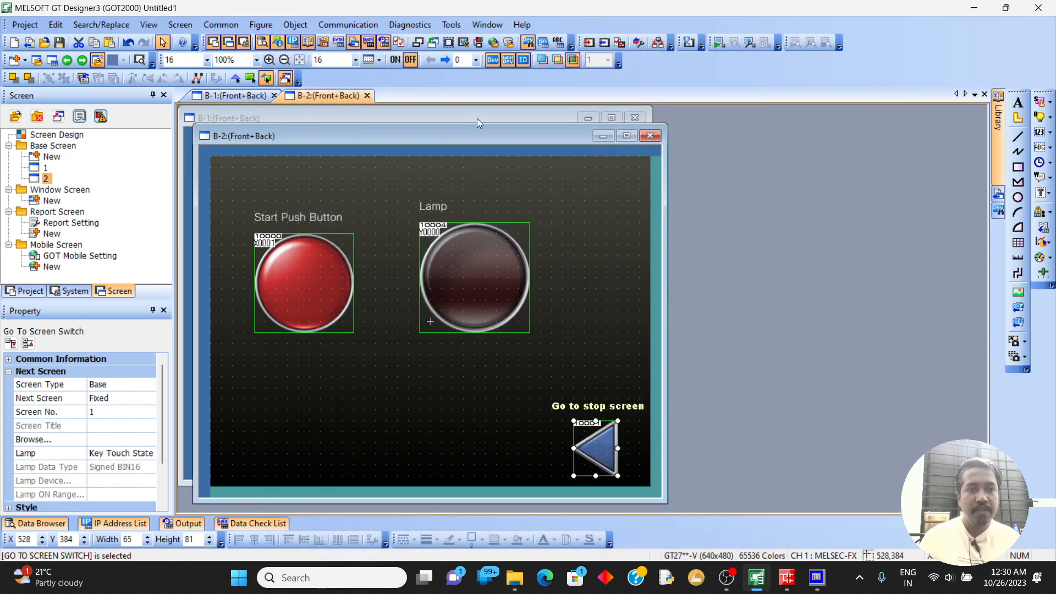
# Set the destination of the arrow switch on base screen 1 to screen 2.
pyautogui.click(455, 121)
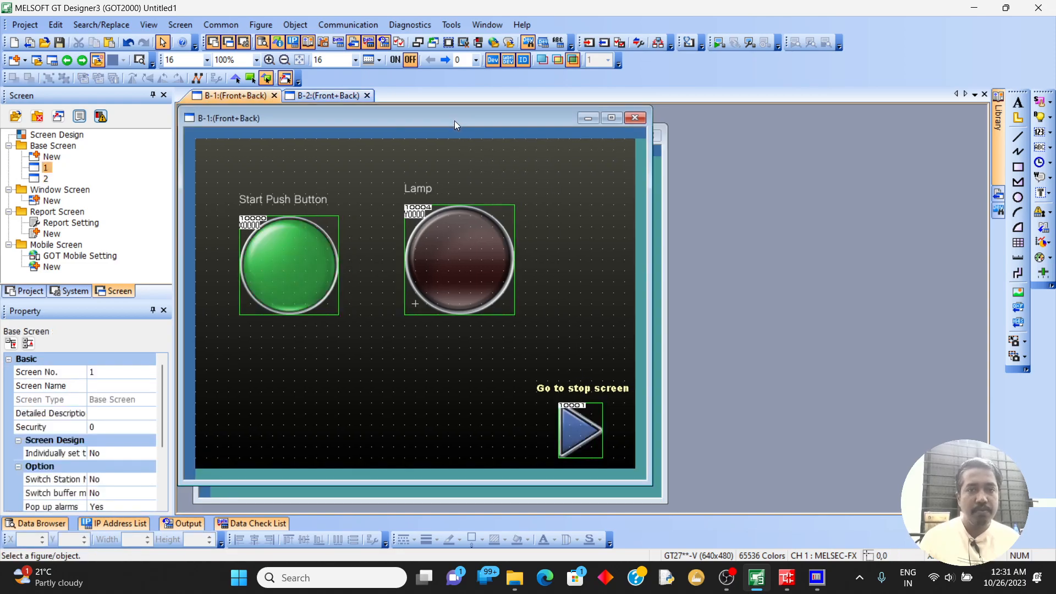
pyautogui.doubleClick(570, 456)
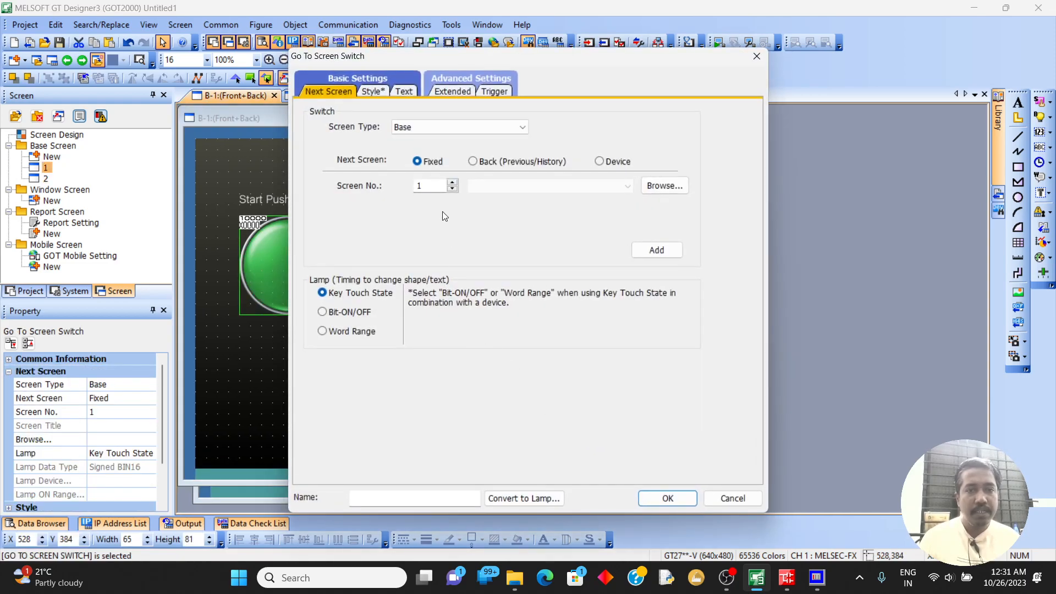
pyautogui.click(454, 183)
pyautogui.click(666, 499)
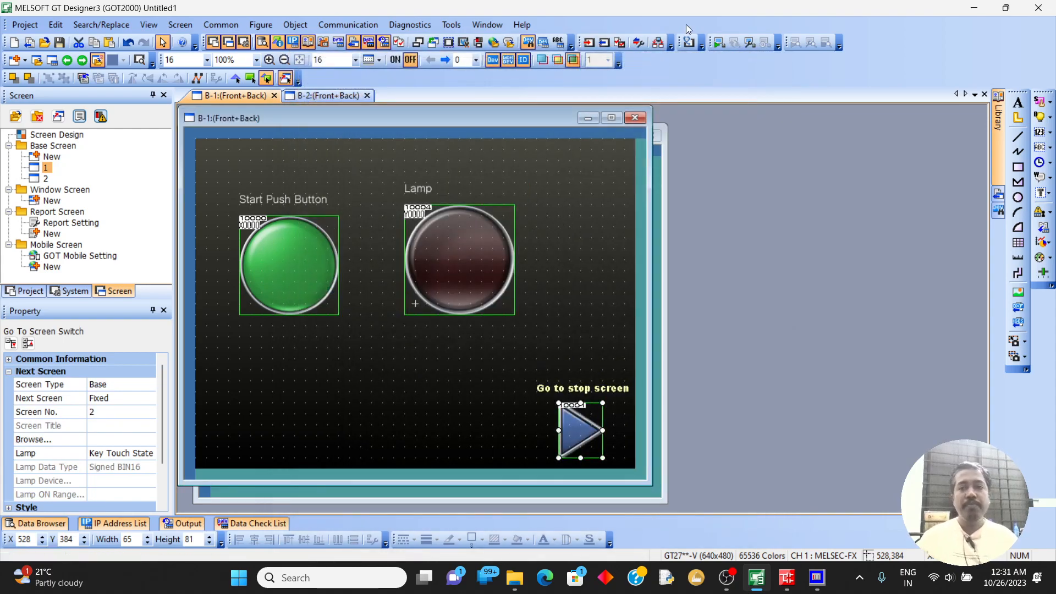
# Start the GOT screen simulation and check the simulator's connection option for CH1.
pyautogui.click(723, 48)
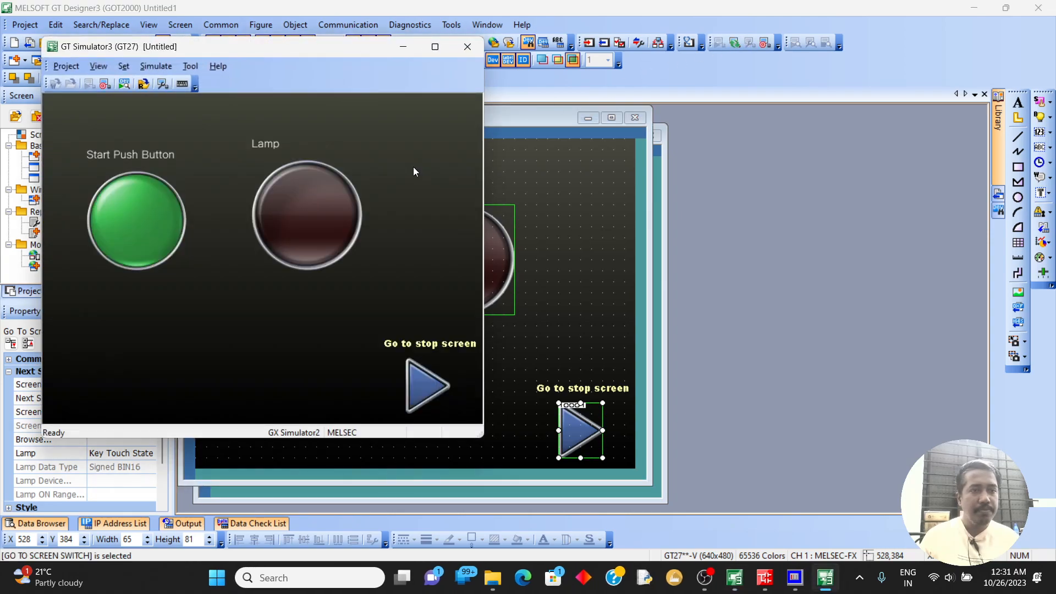
pyautogui.click(156, 66)
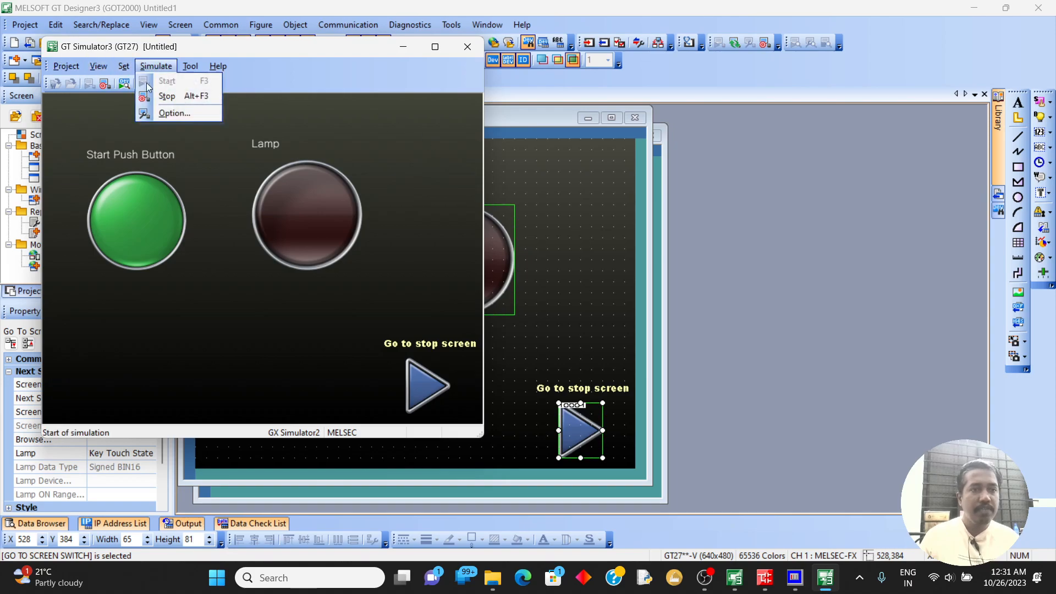
pyautogui.click(160, 120)
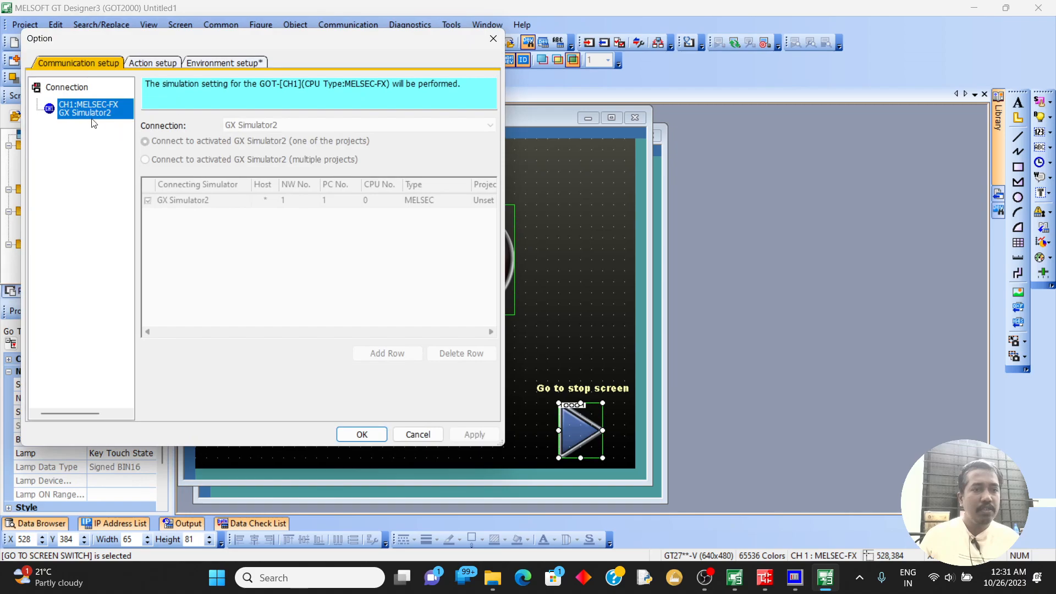
pyautogui.click(417, 434)
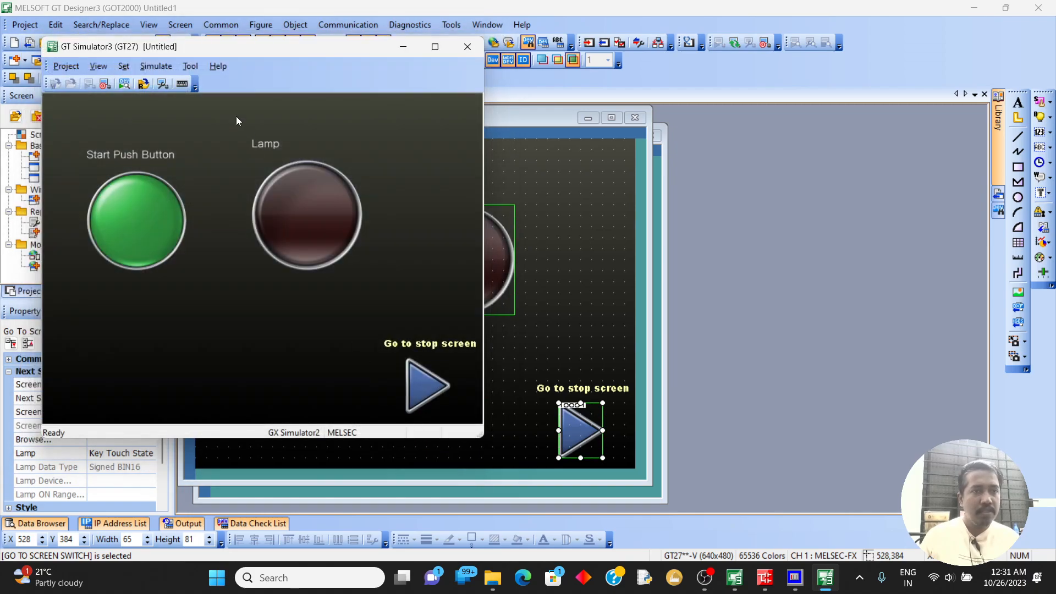
# Examine the simulator's action, environment and communication setup options.
pyautogui.click(124, 67)
pyautogui.click(99, 66)
pyautogui.click(163, 67)
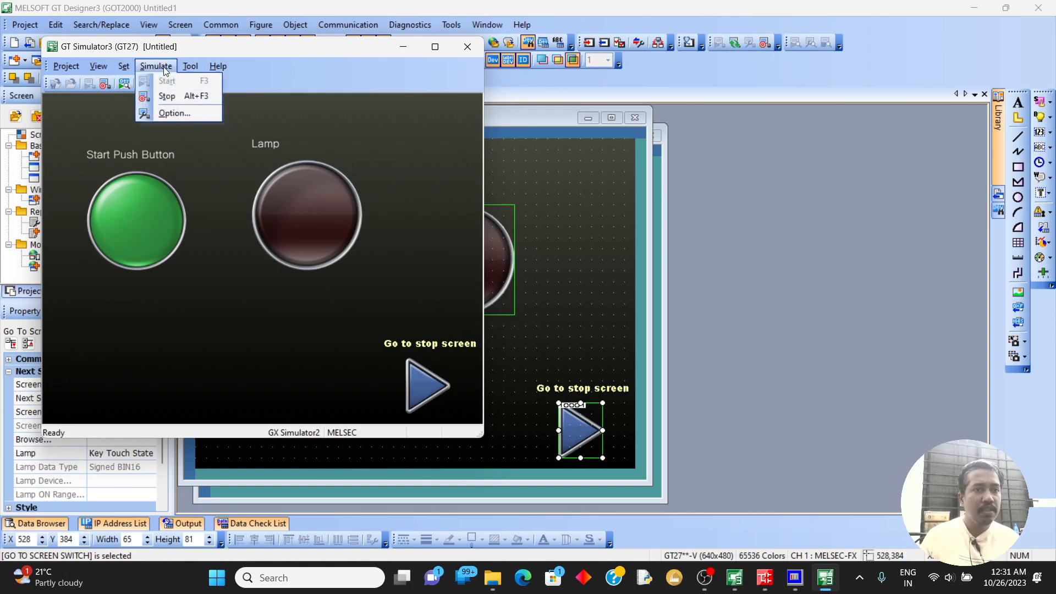
pyautogui.click(166, 113)
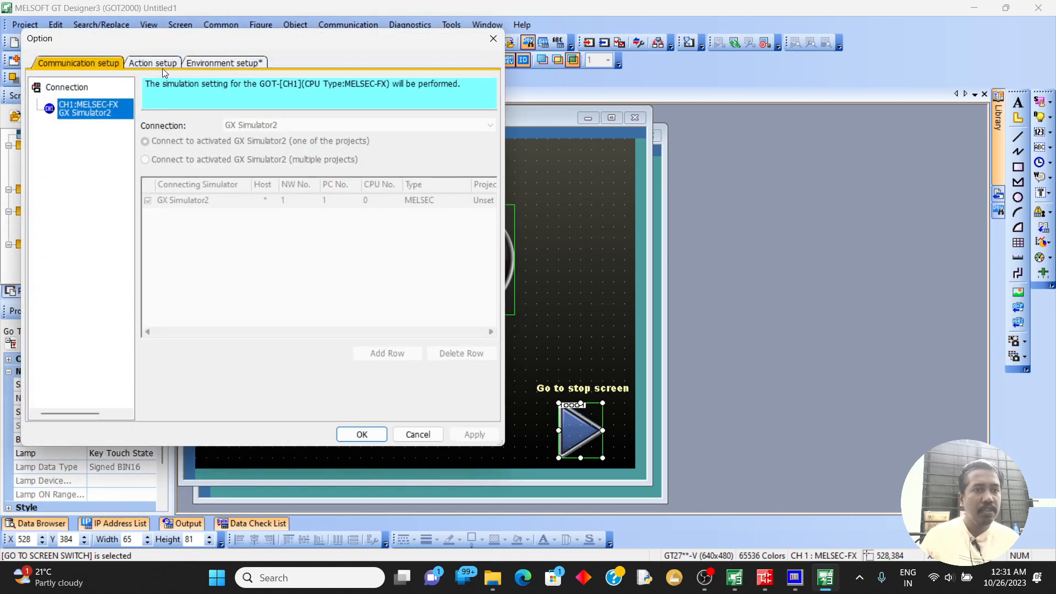
pyautogui.click(163, 68)
pyautogui.click(224, 63)
pyautogui.click(88, 63)
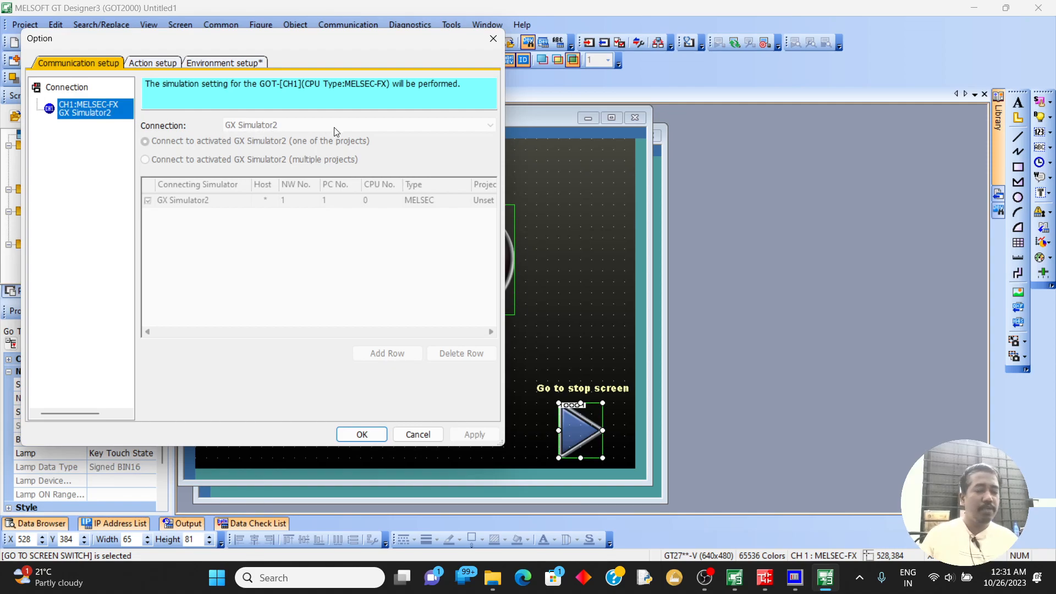
# Check the run status in the GX Simulator2 window, close the simulation options without changes and minimize GX Simulator2.
pyautogui.click(790, 586)
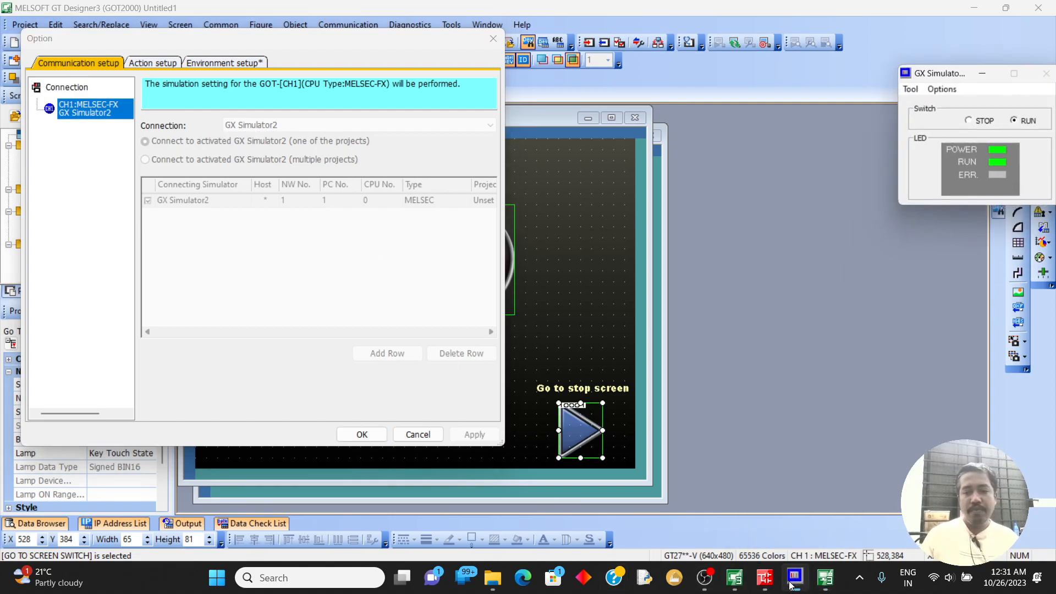
pyautogui.moveTo(790, 589)
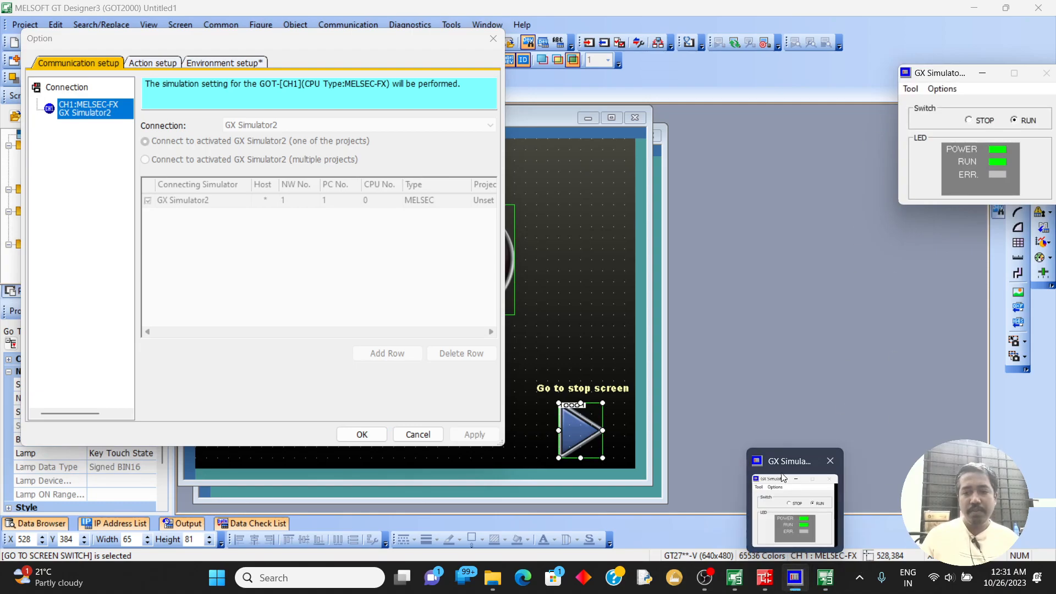
pyautogui.click(373, 41)
pyautogui.click(422, 435)
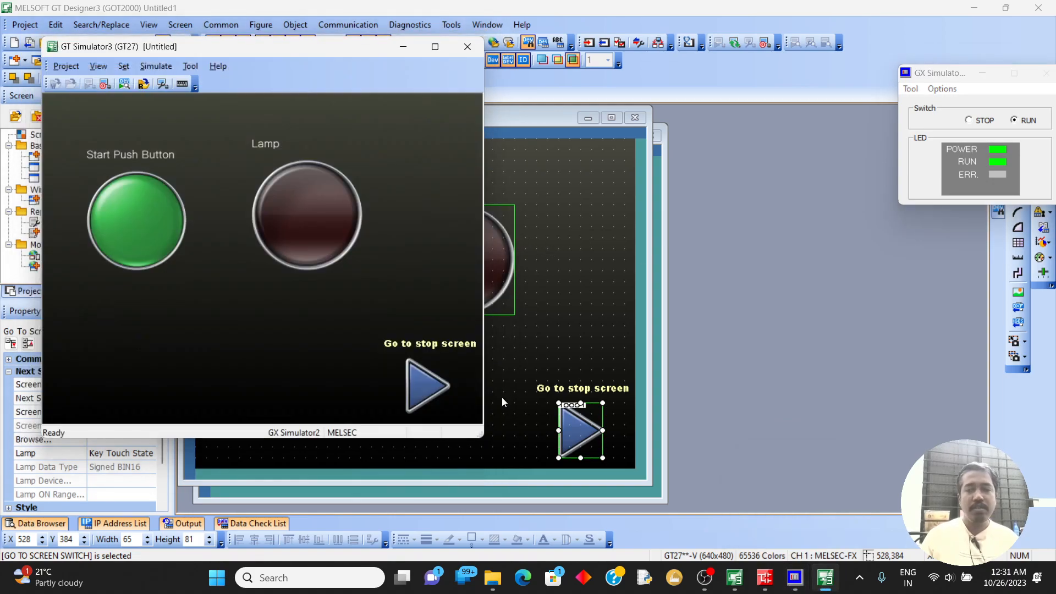
pyautogui.click(987, 75)
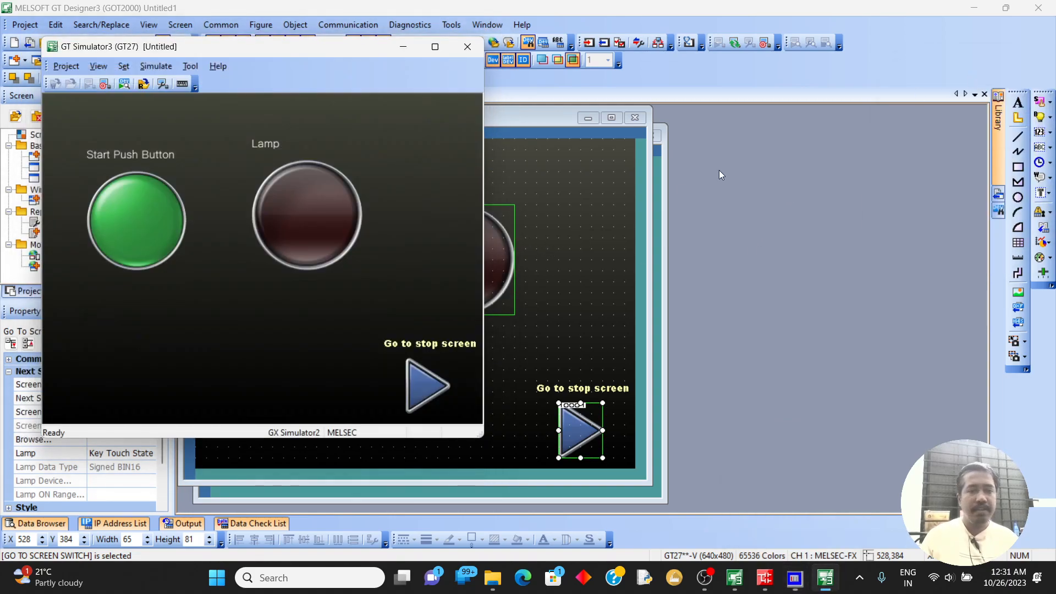
# Test the simulation by operating the start switch, moving to the stop screen, operating the red switch and returning to the start screen.
pyautogui.click(146, 222)
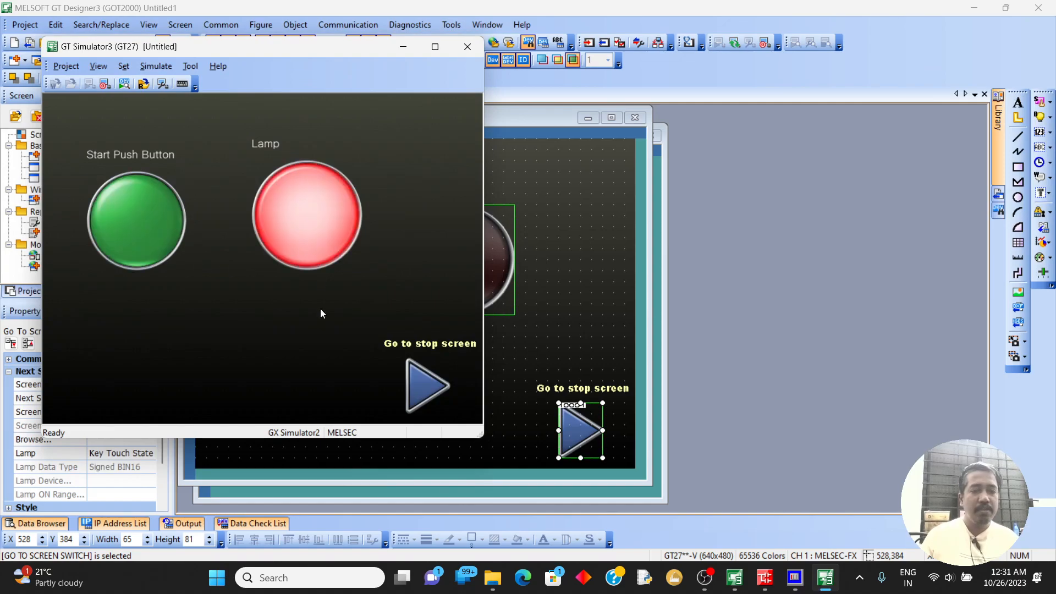
pyautogui.click(415, 388)
pyautogui.click(130, 213)
pyautogui.click(440, 380)
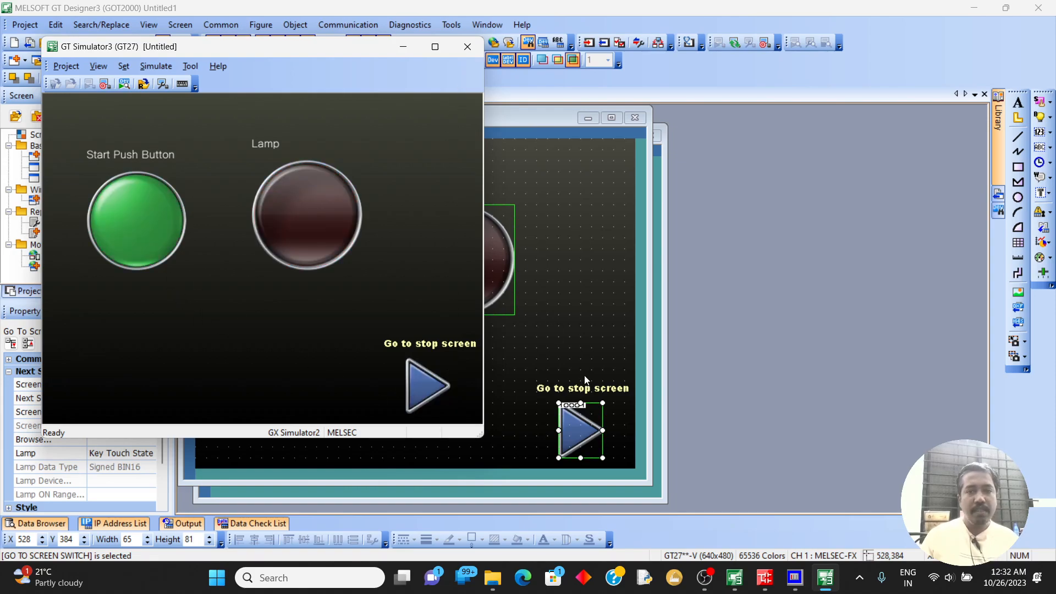
# Change the text above the arrow on base screen 2 to "Go to start screen" and rerun the simulation with the edited screens.
pyautogui.click(659, 357)
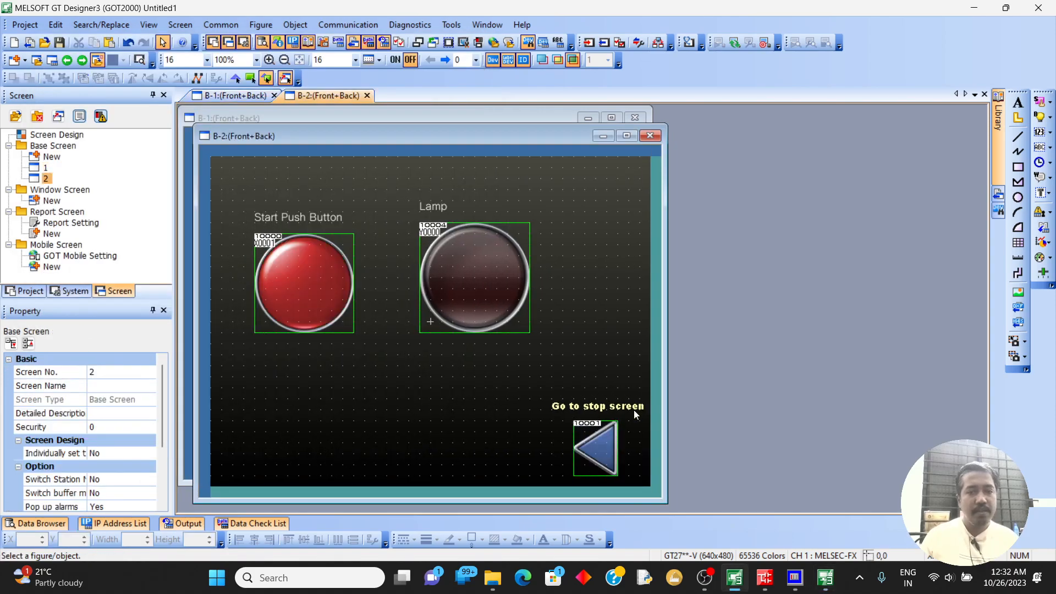
pyautogui.doubleClick(615, 407)
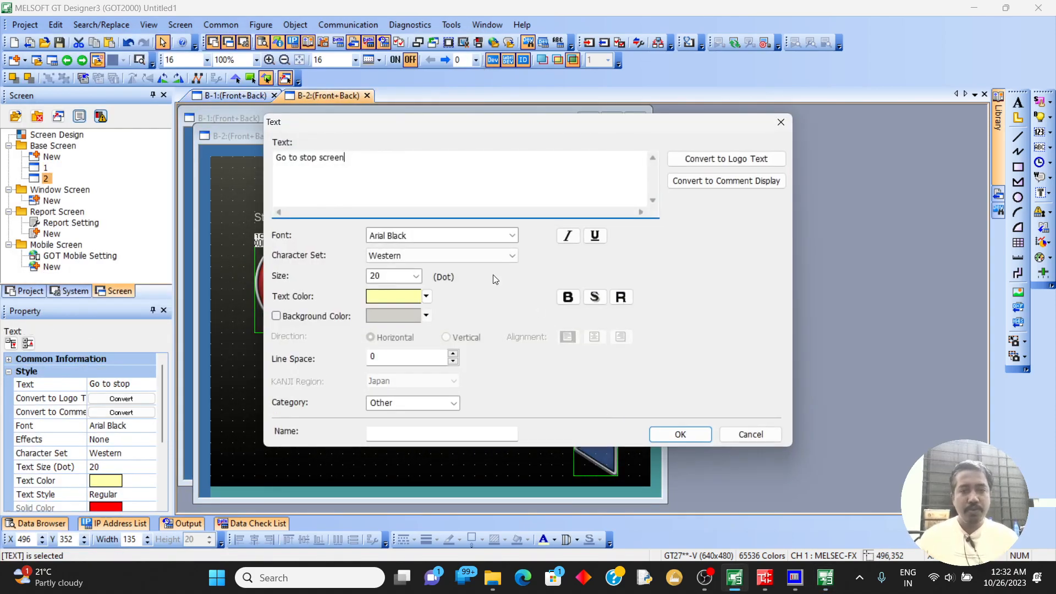
pyautogui.doubleClick(310, 156)
pyautogui.write('start')
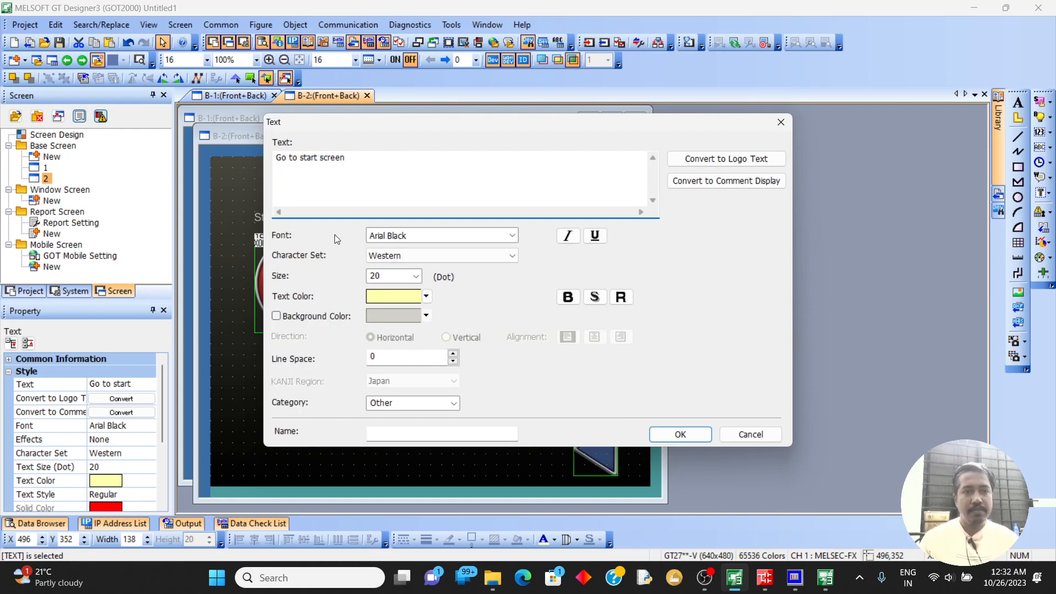
pyautogui.click(702, 435)
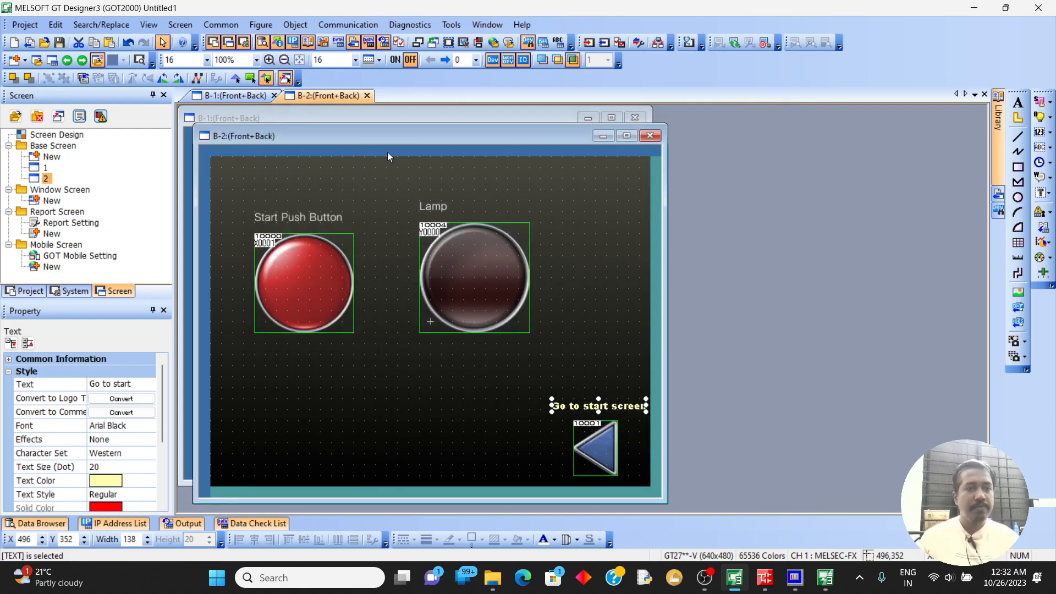
pyautogui.click(735, 43)
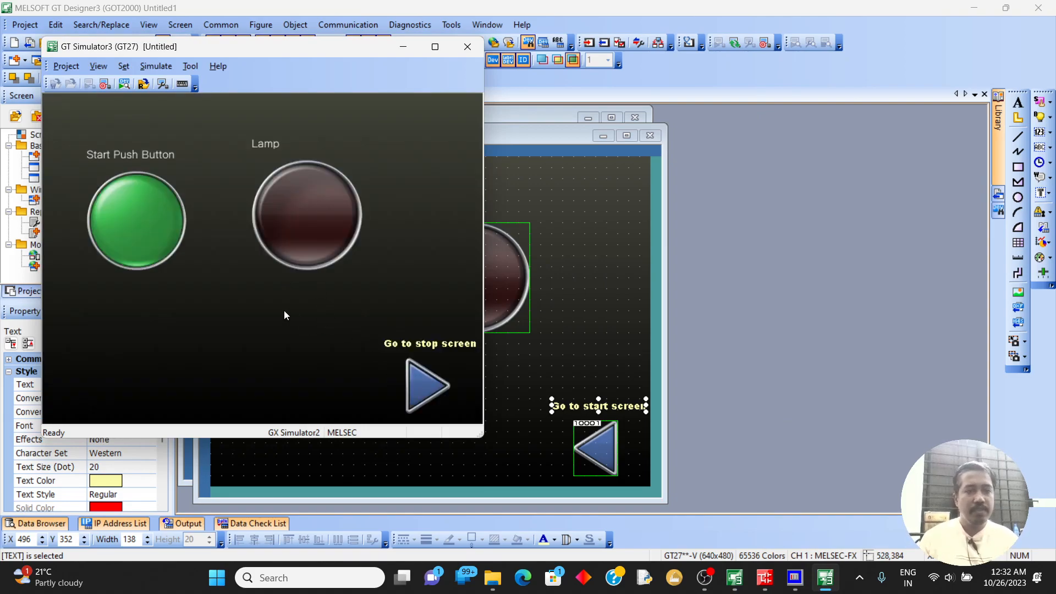
# Test both screen-switching arrows, and run one cycle of the green start switch and the red stop switch, returning to the start screen.
pyautogui.click(426, 376)
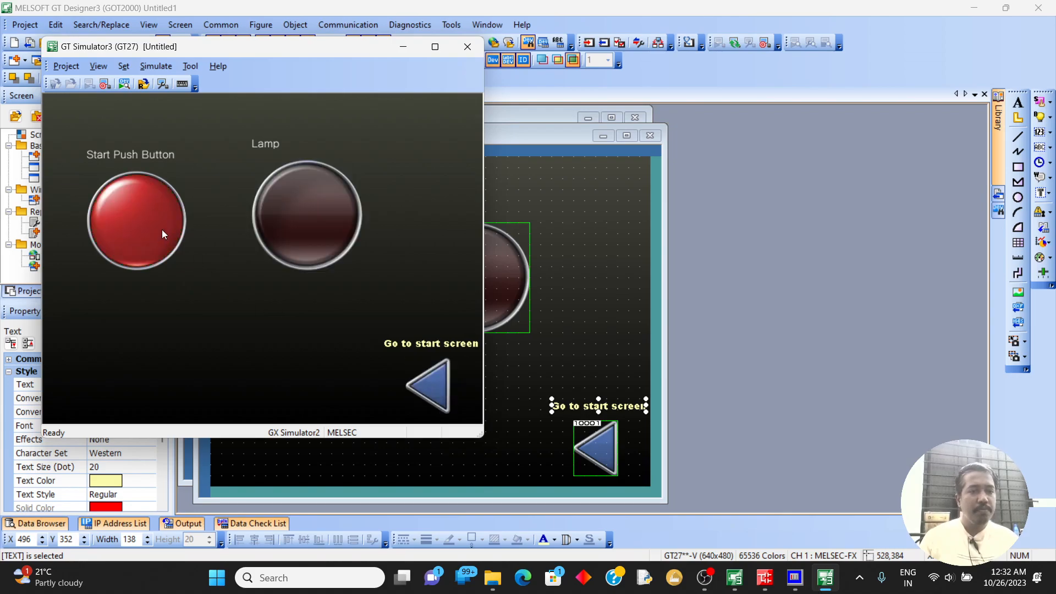
pyautogui.click(441, 403)
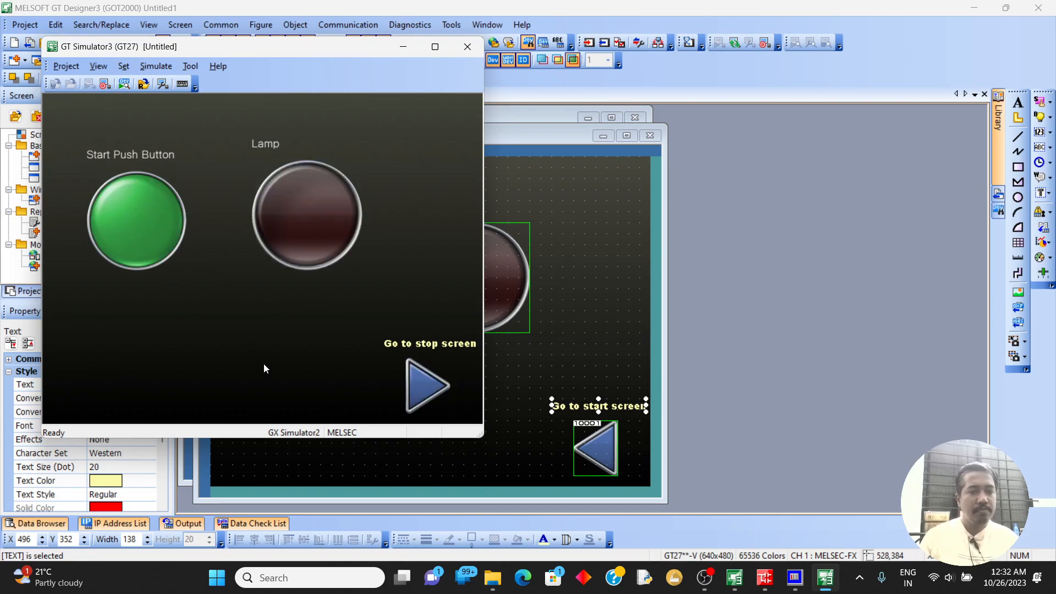
pyautogui.click(137, 228)
pyautogui.click(418, 390)
pyautogui.click(161, 233)
pyautogui.click(431, 387)
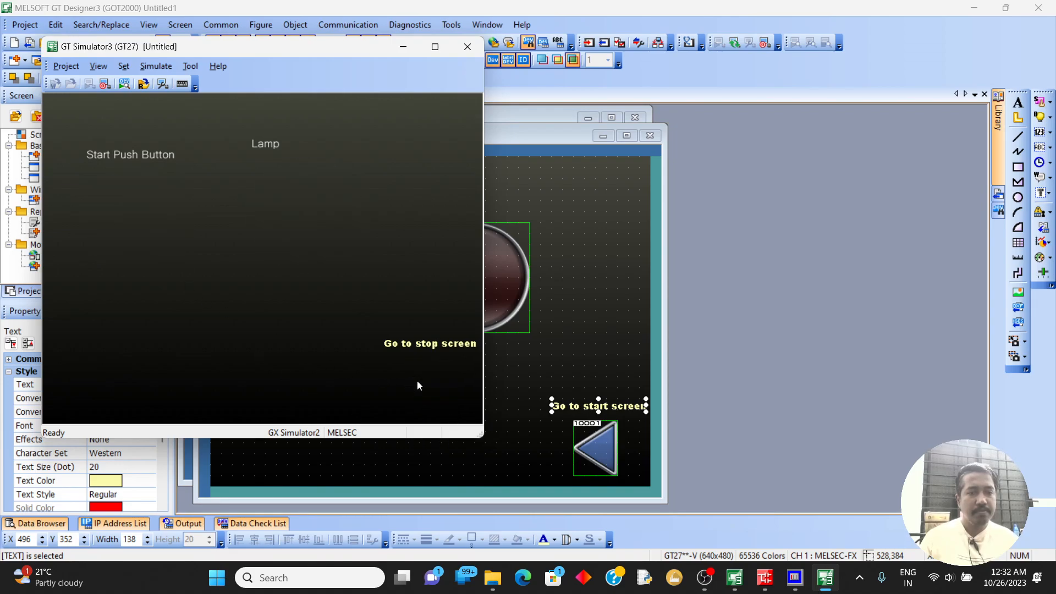
# Repeat the start and stop cycle across the two simulated screens, and operate the green switch again on the start screen.
pyautogui.click(137, 229)
pyautogui.click(435, 391)
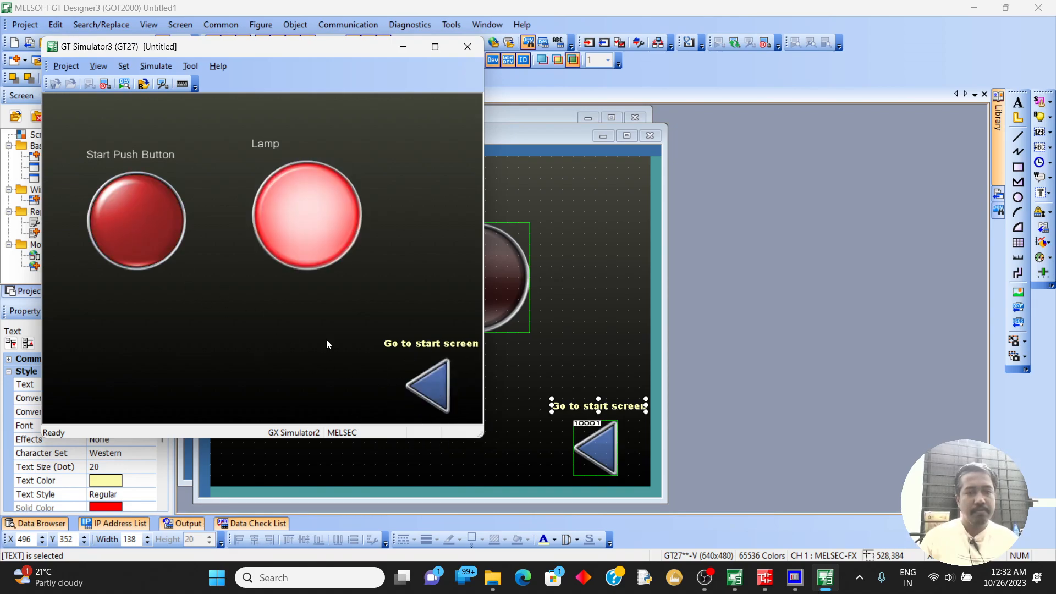
pyautogui.click(161, 232)
pyautogui.click(438, 380)
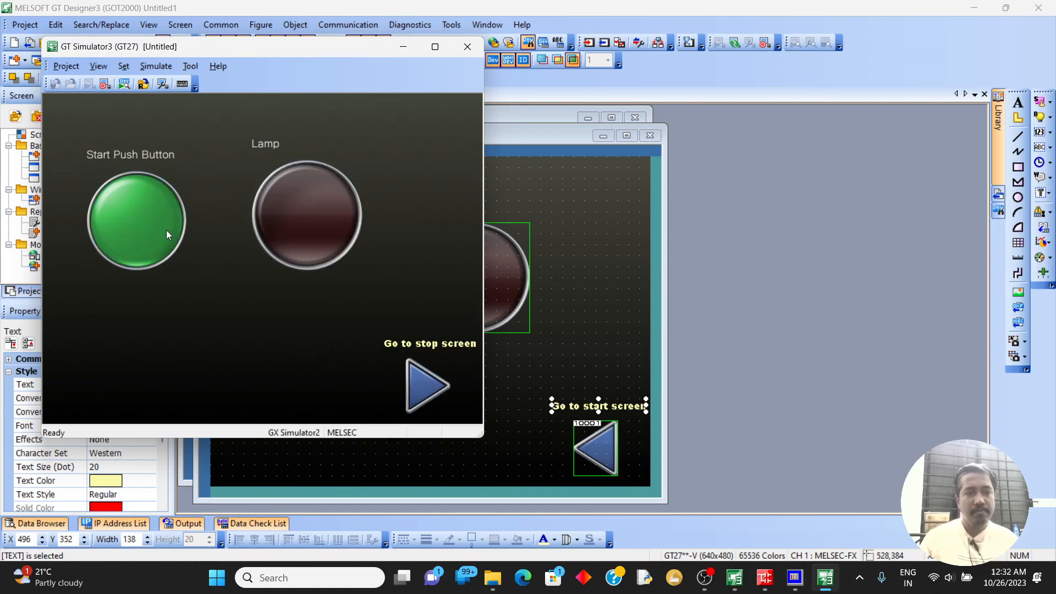
pyautogui.click(170, 231)
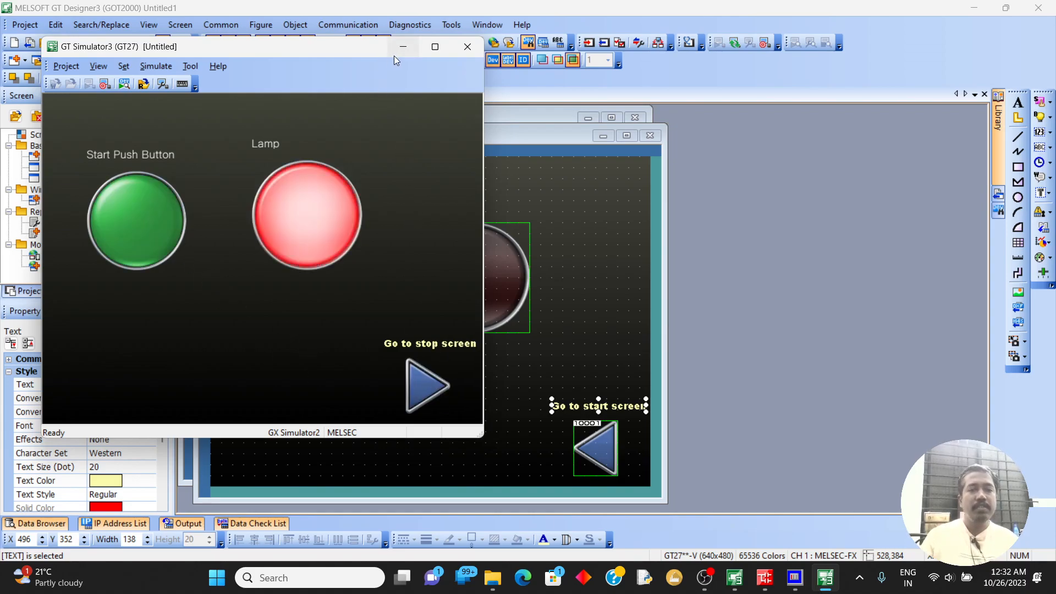